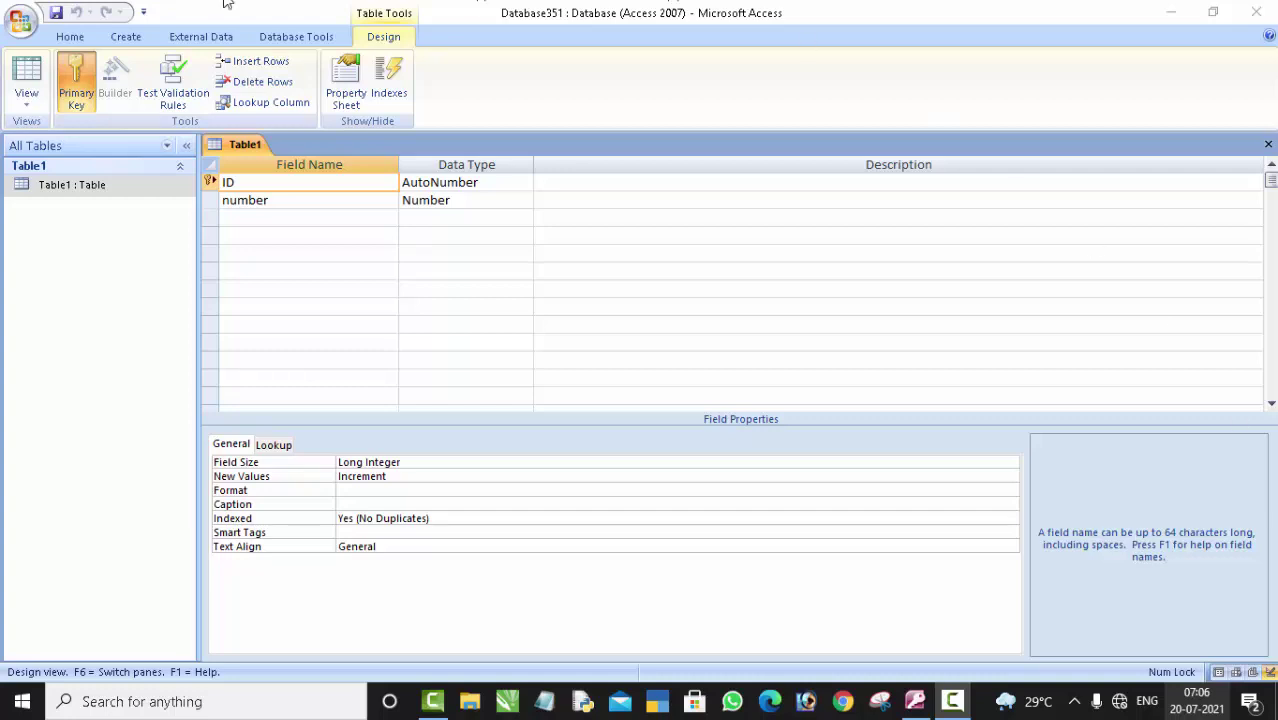
# - Clear the lowercase field name 'number' in Table1's design grid so it can read 'Number'
pyautogui.click(280, 200)
pyautogui.moveTo(280, 200); pyautogui.dragTo(231, 200)
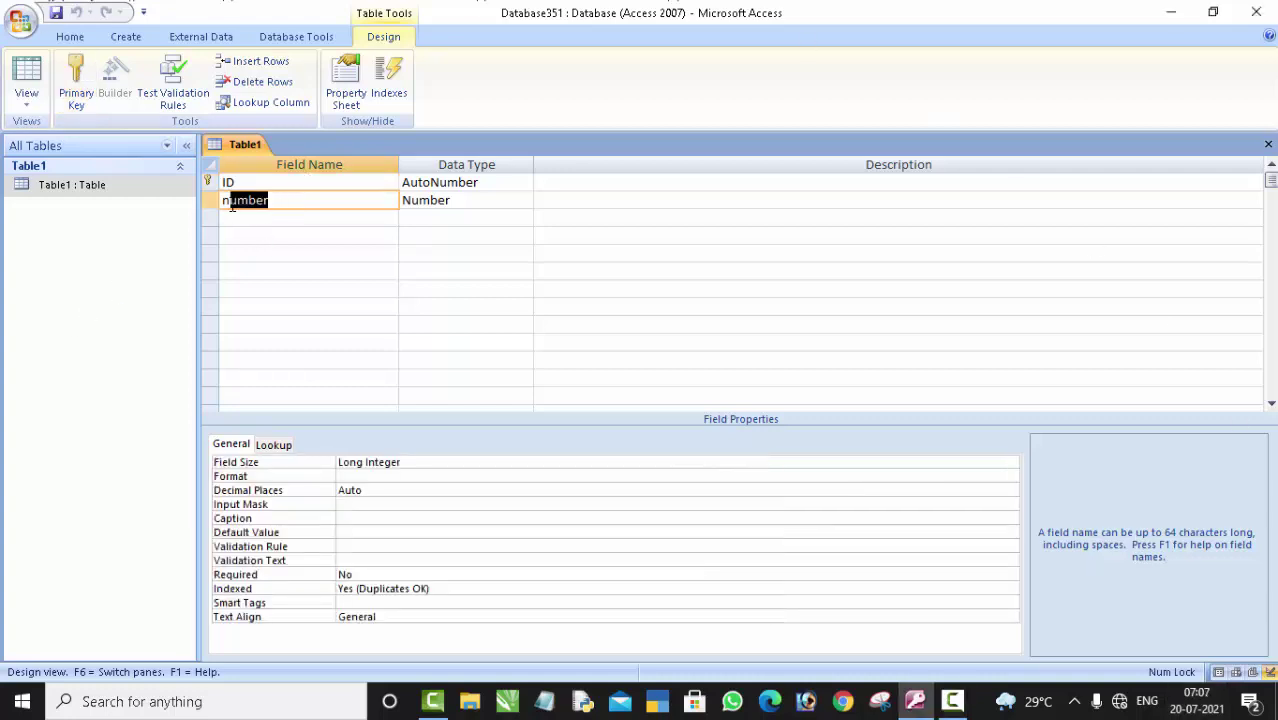
pyautogui.press('BackSpace')
pyautogui.write('N')
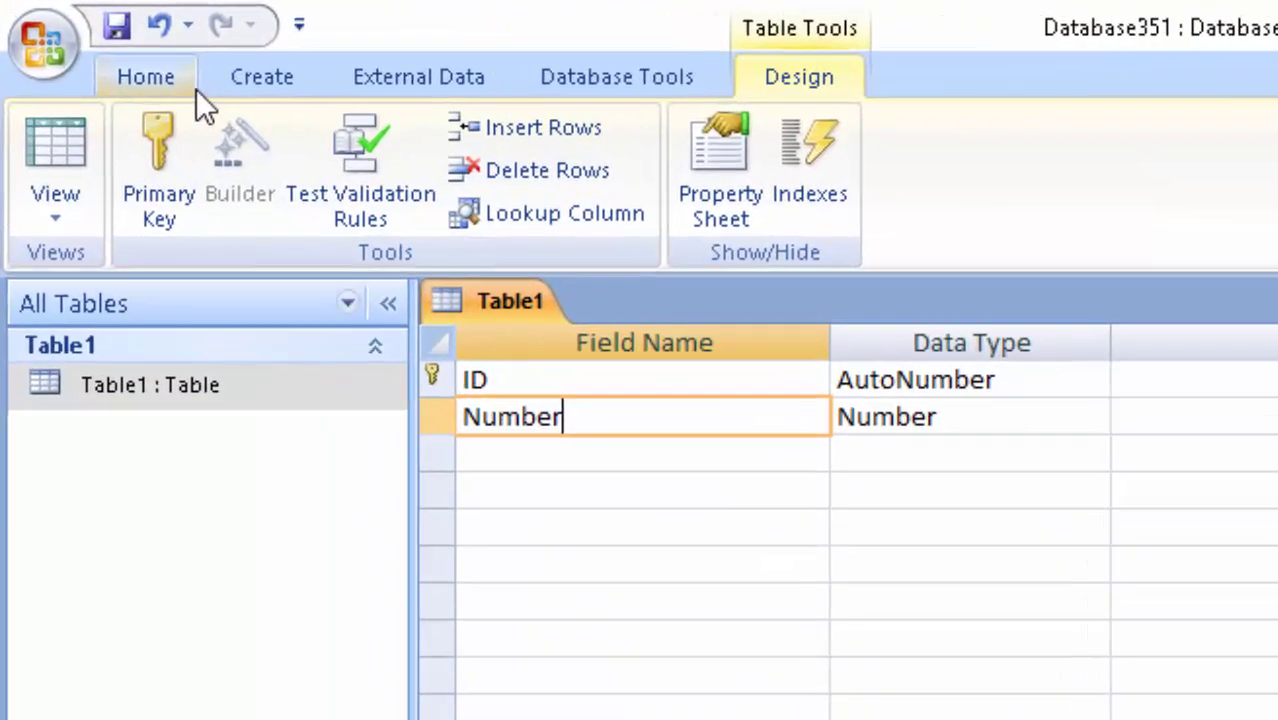
pyautogui.click(125, 36)
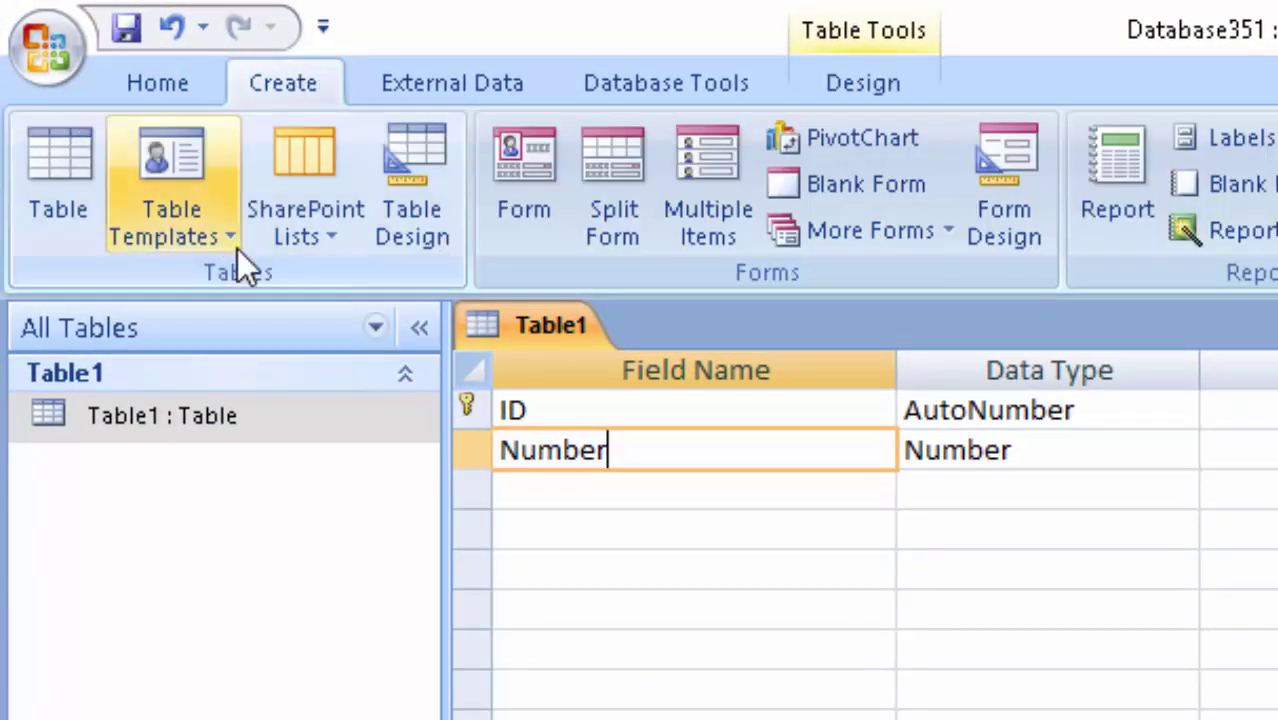
# - Create a new blank table and save it as India, replacing the default name Table2
pyautogui.click(32, 146)
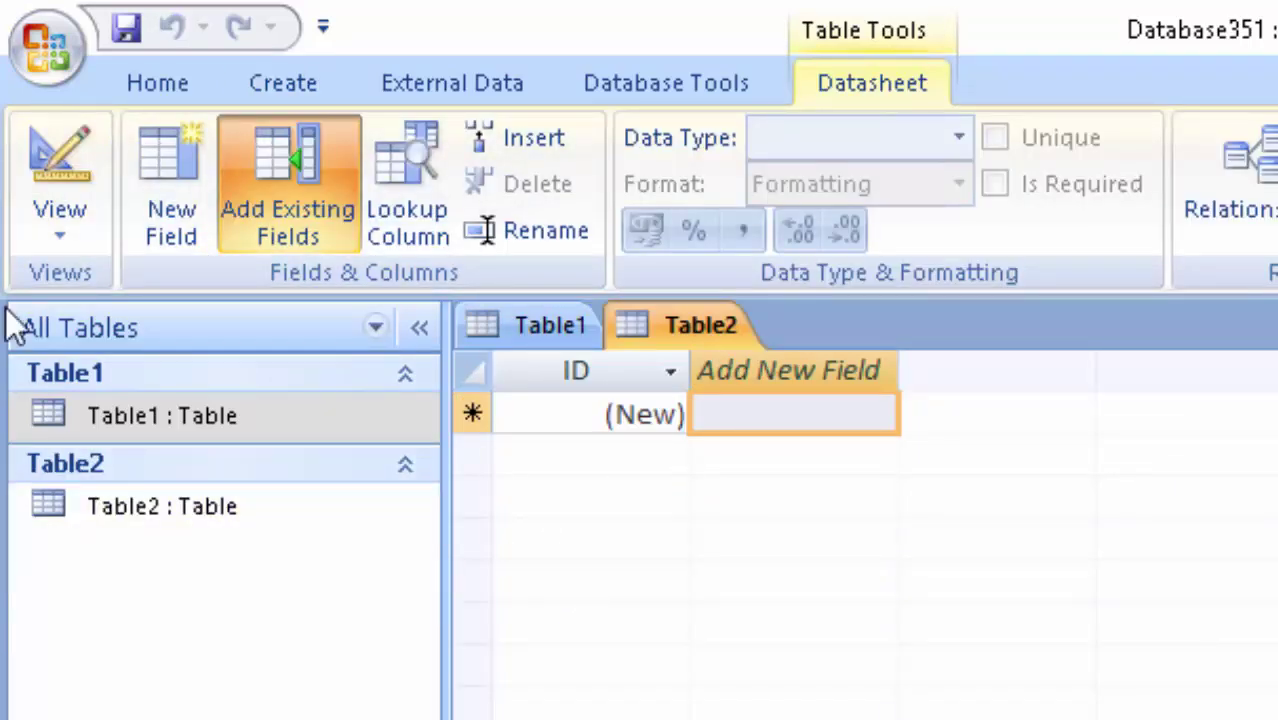
pyautogui.click(48, 169)
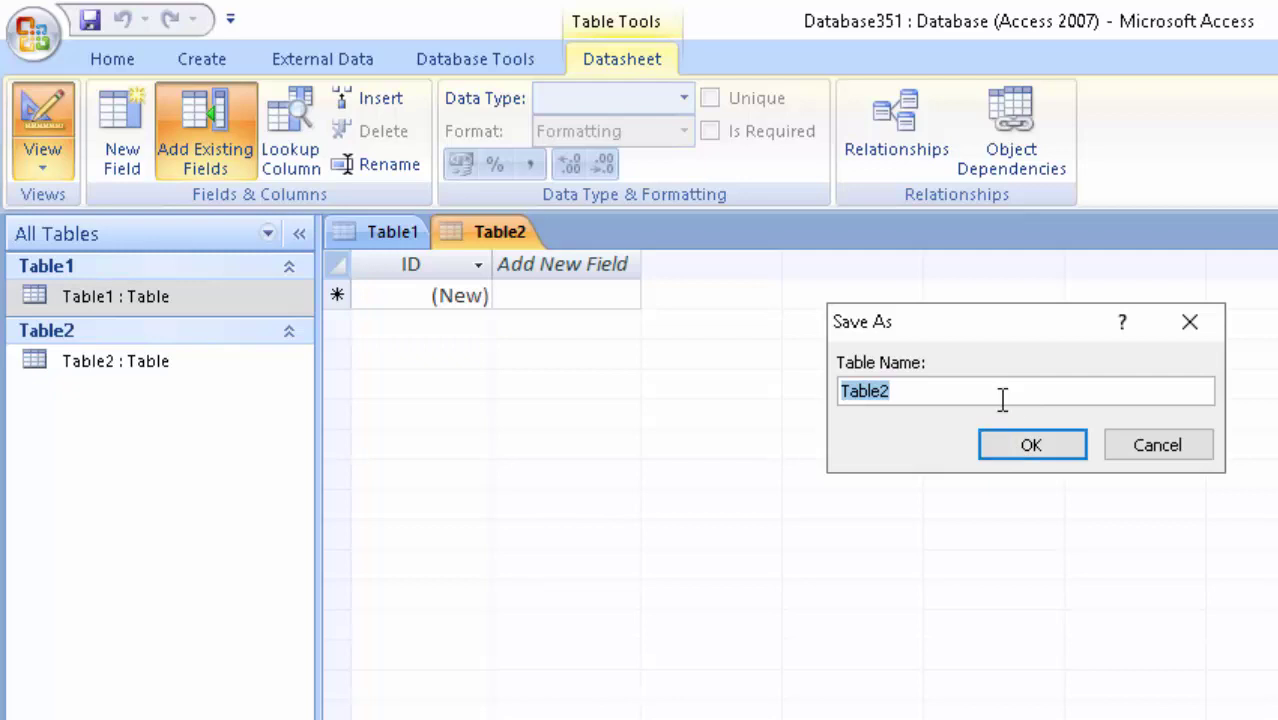
pyautogui.click(1004, 396)
pyautogui.moveTo(1004, 396); pyautogui.dragTo(760, 329)
pyautogui.press('BackSpace')
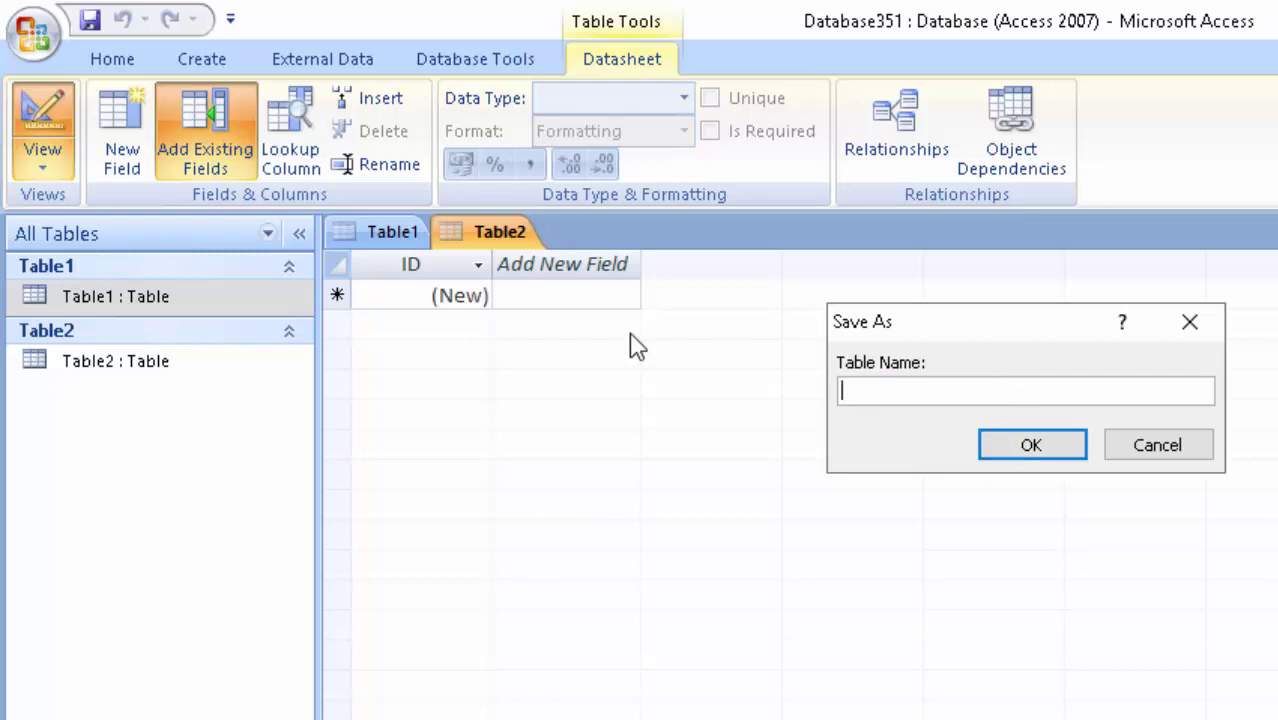
pyautogui.write('Ind')
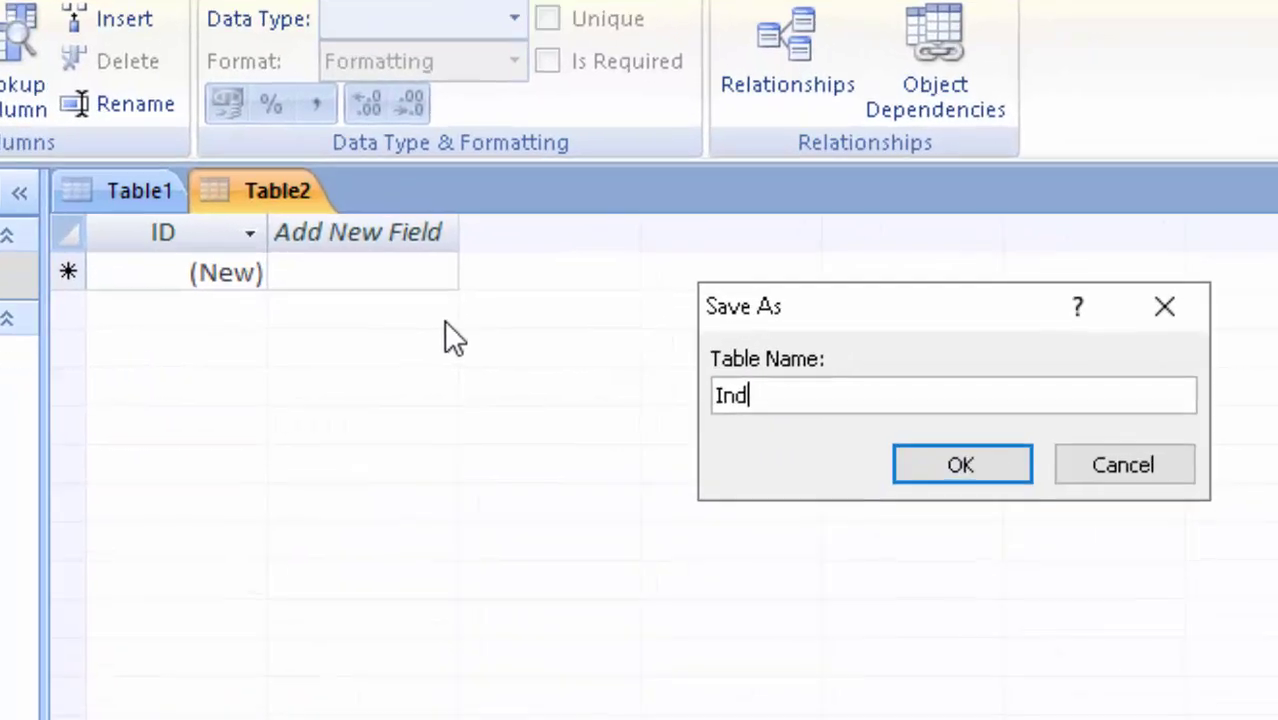
pyautogui.write('ia')
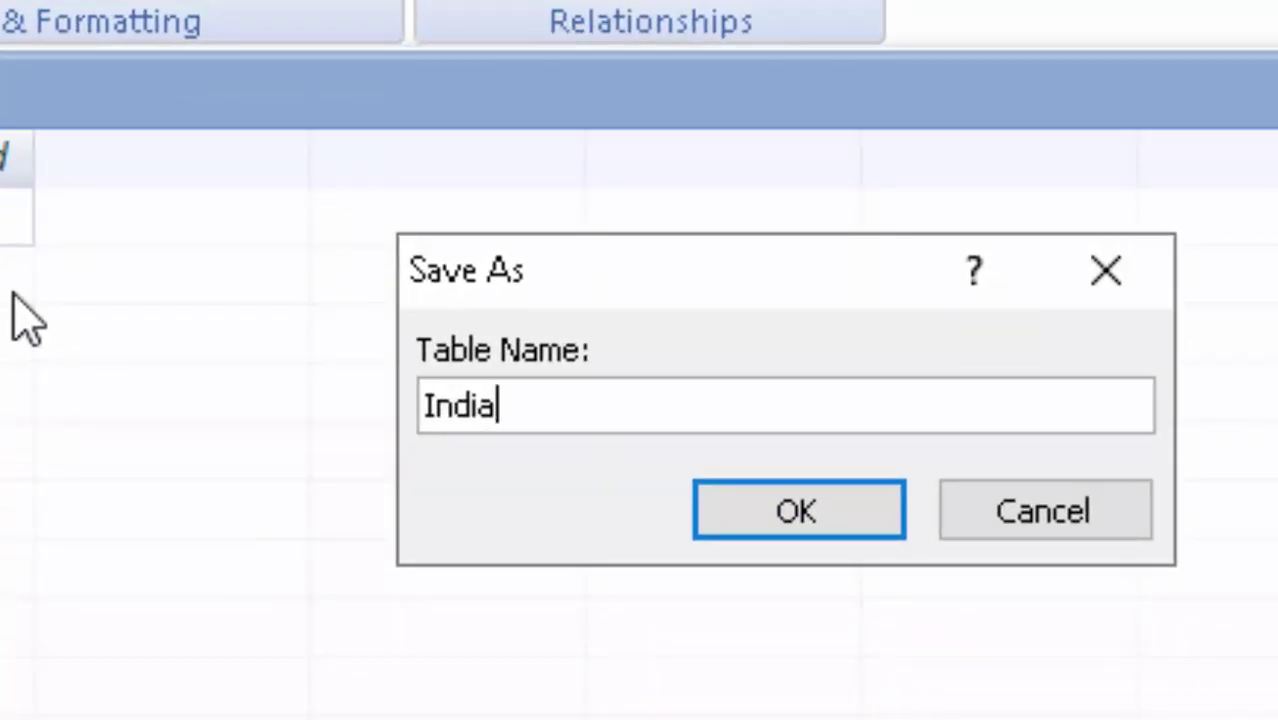
pyautogui.press('Return')
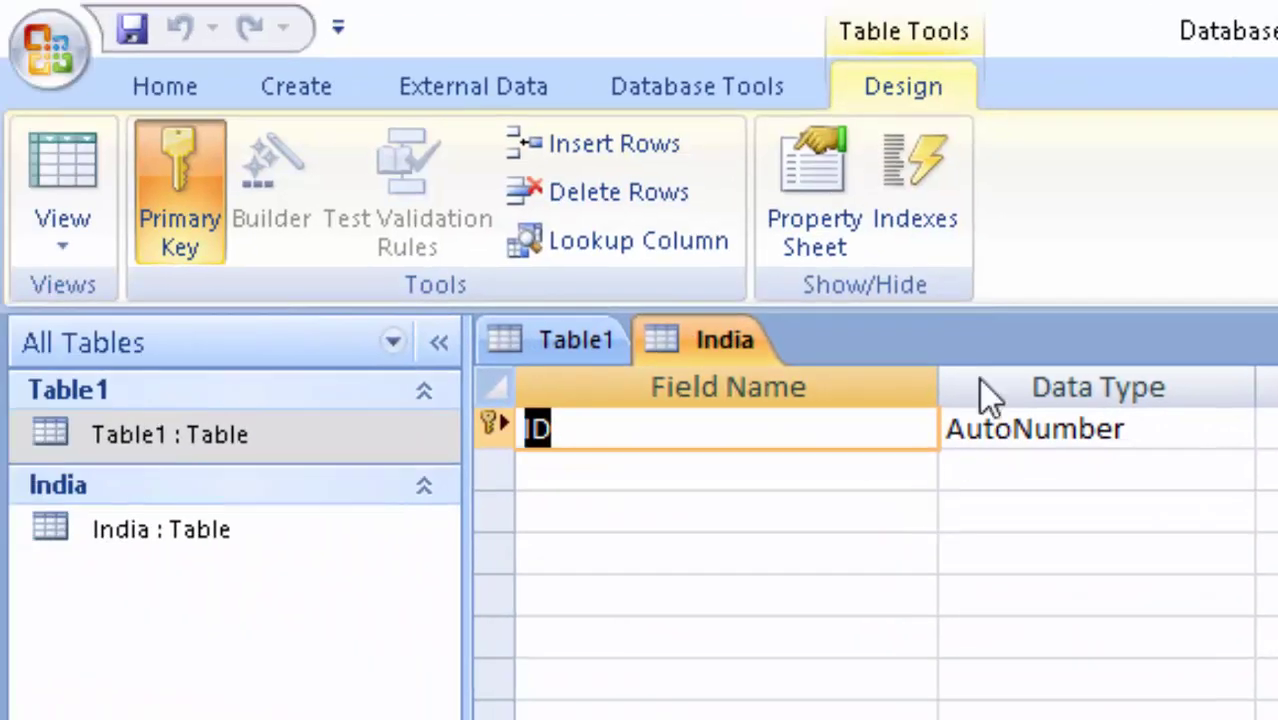
# - Add a 'Number' field of Number data type below ID, then save and show the datasheet
pyautogui.click(648, 453)
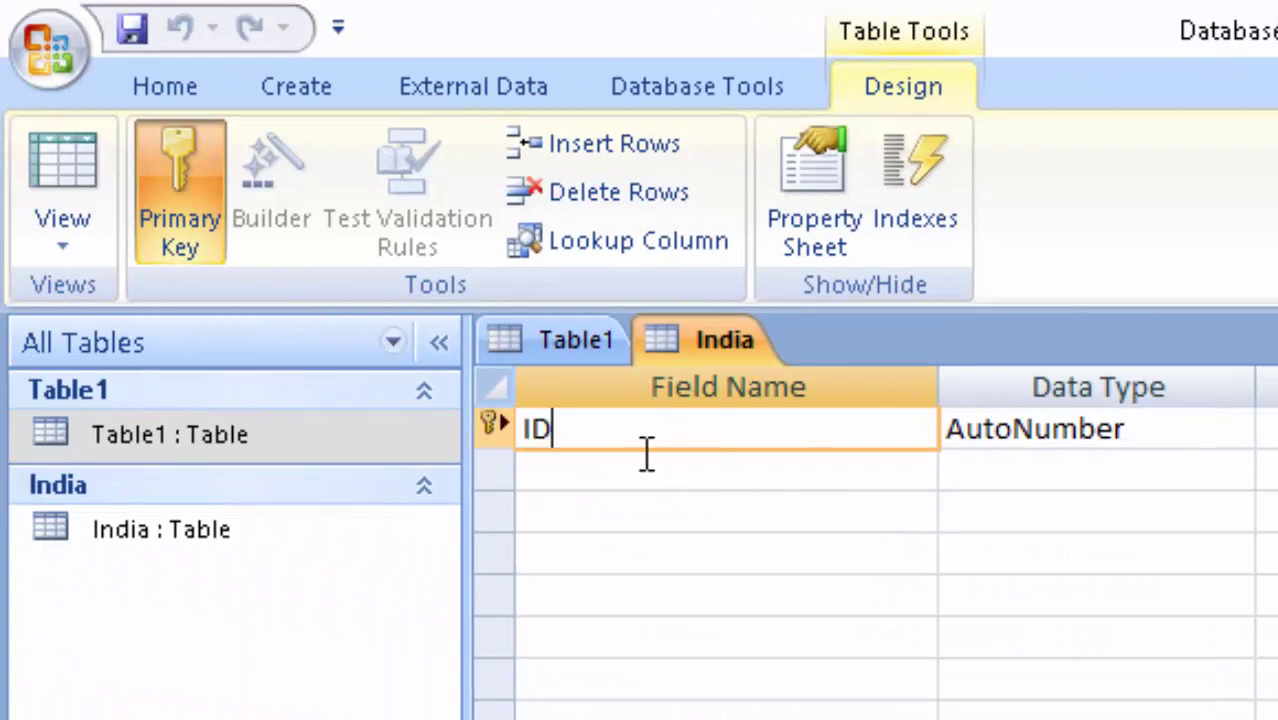
pyautogui.click(505, 432)
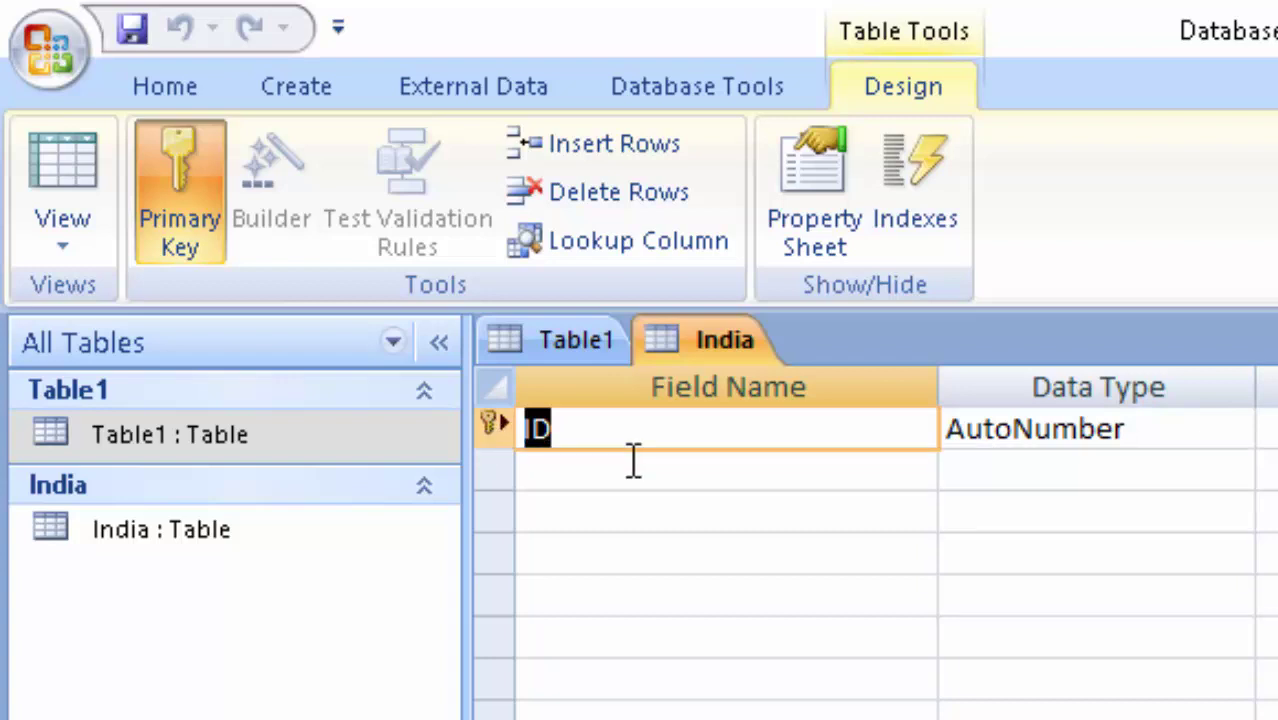
pyautogui.click(636, 462)
pyautogui.write('N')
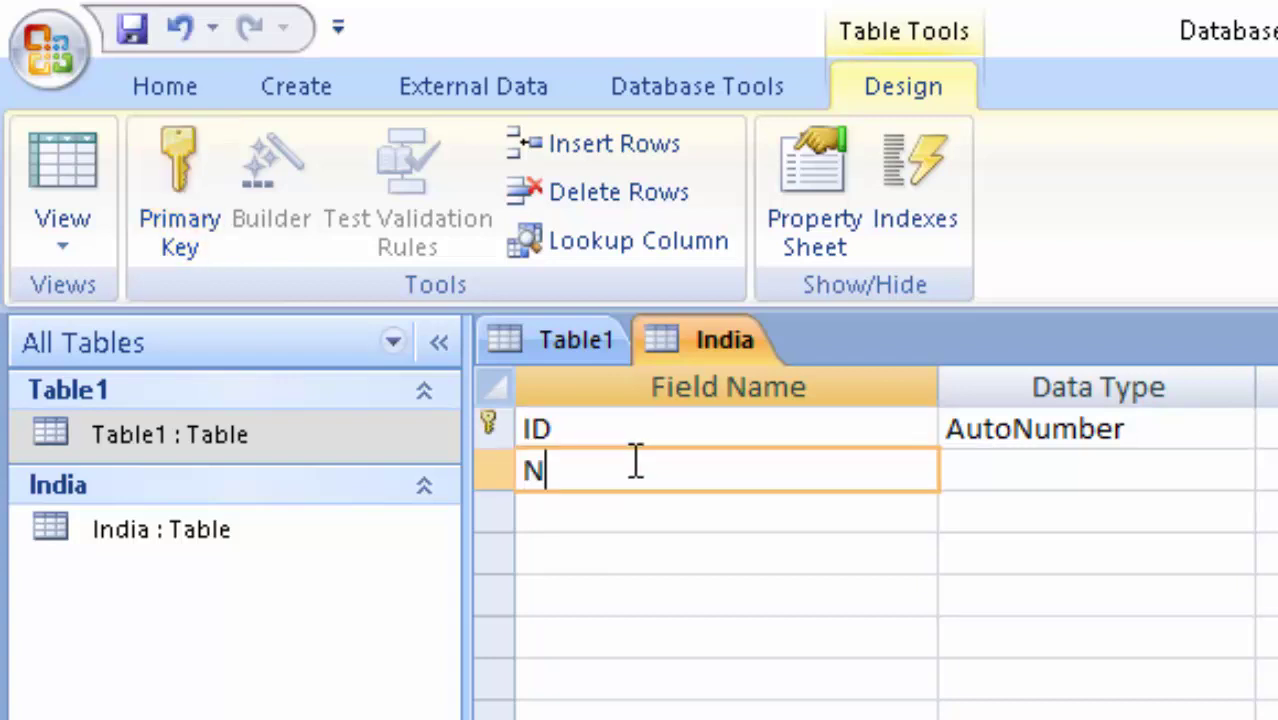
pyautogui.write('umber')
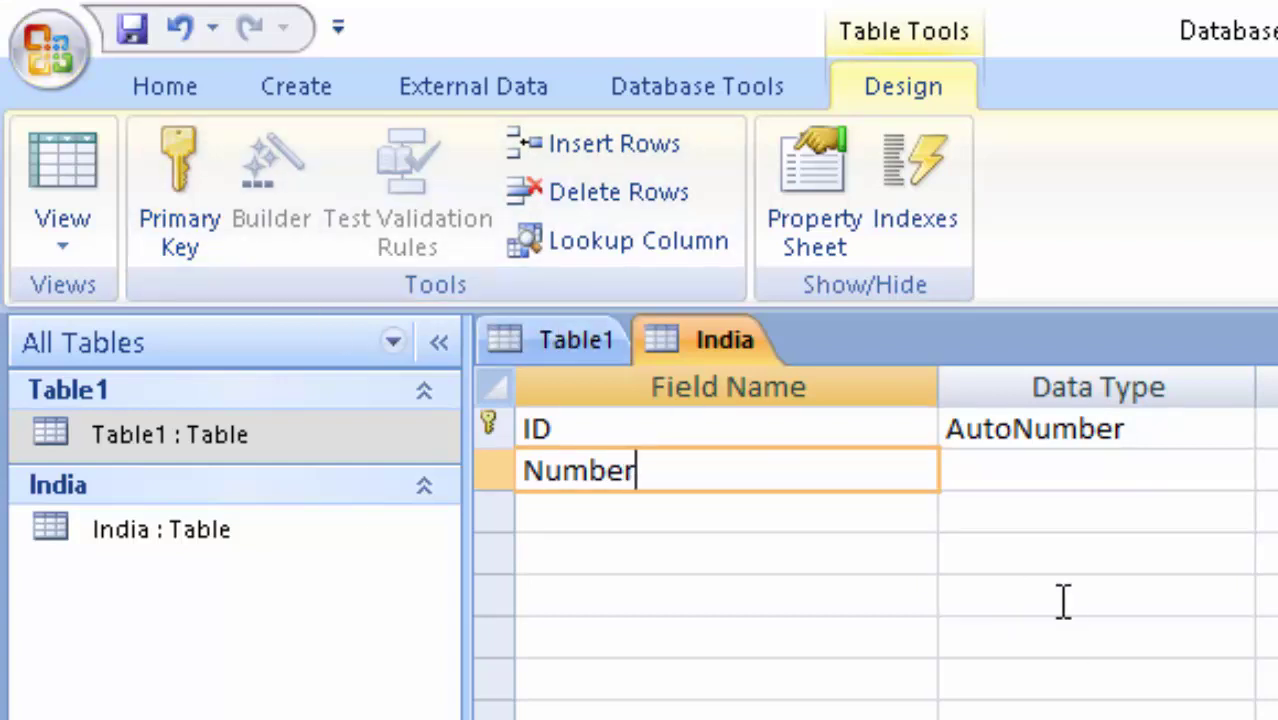
pyautogui.click(1112, 483)
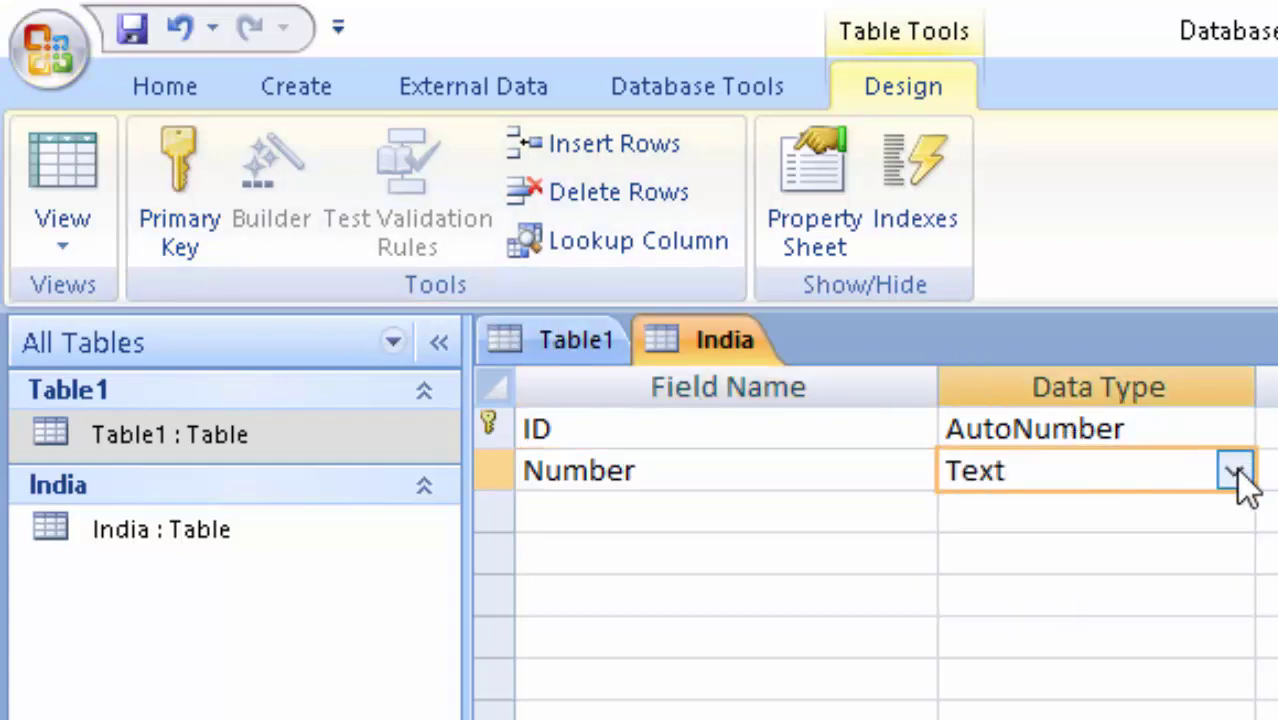
pyautogui.click(1236, 472)
pyautogui.click(1058, 597)
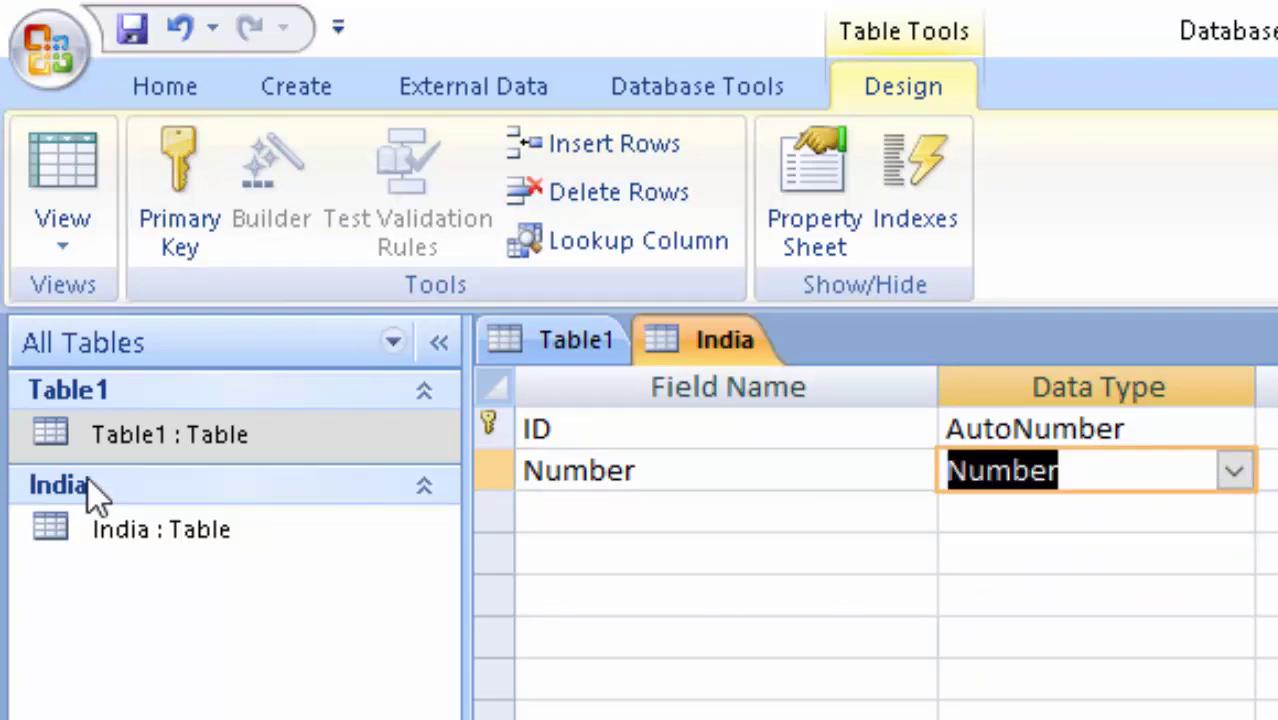
pyautogui.click(95, 175)
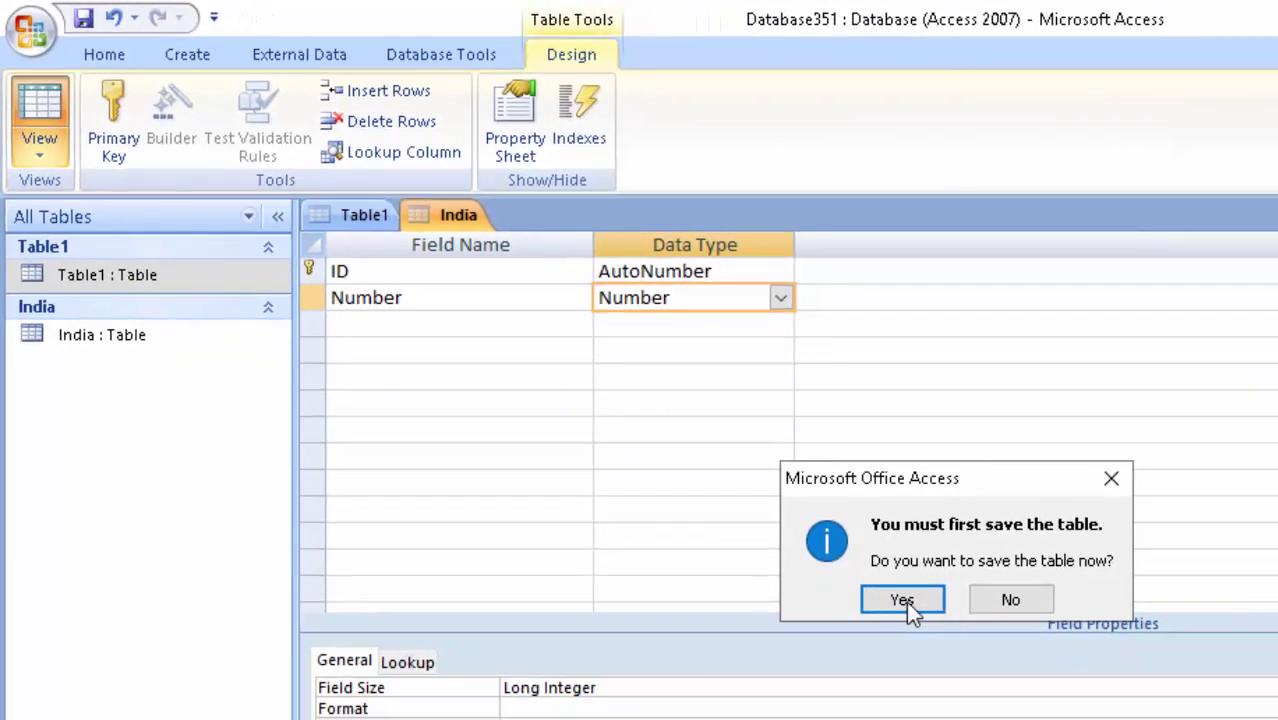
pyautogui.click(906, 603)
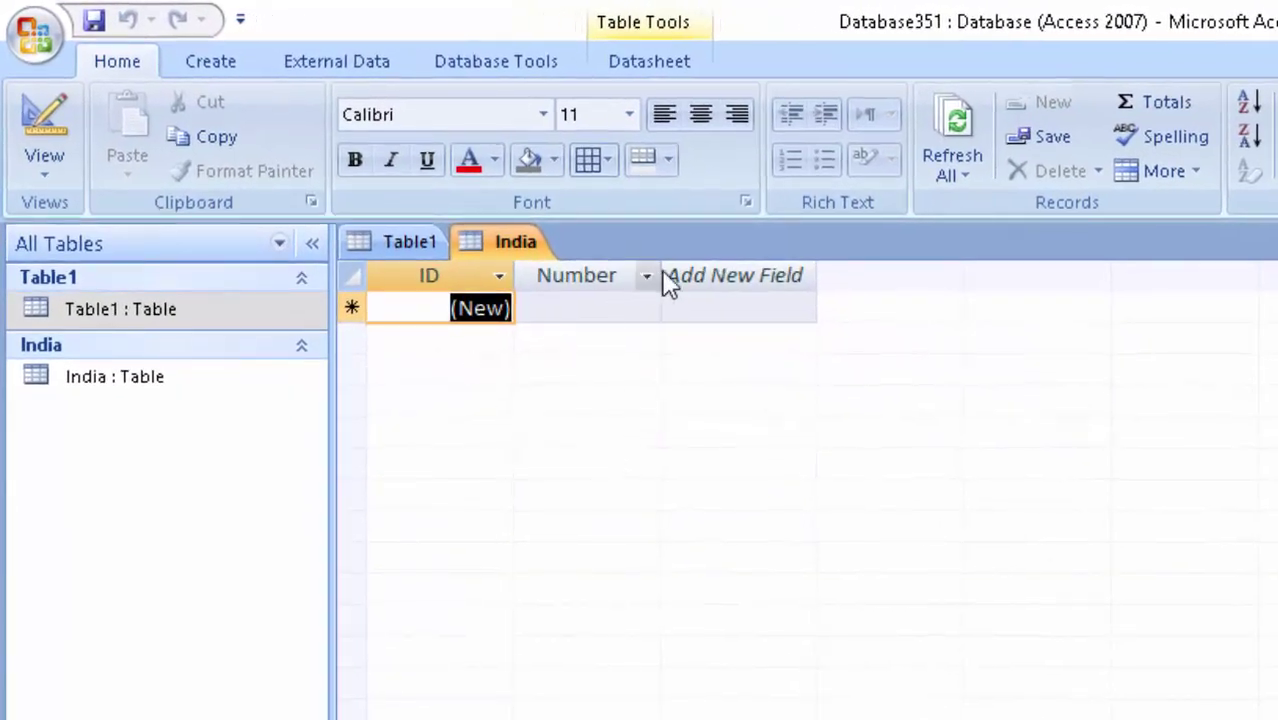
# - Widen the Number column and fill in the first five records' Number values (23, 34, 12, 2, 34)
pyautogui.click(675, 275)
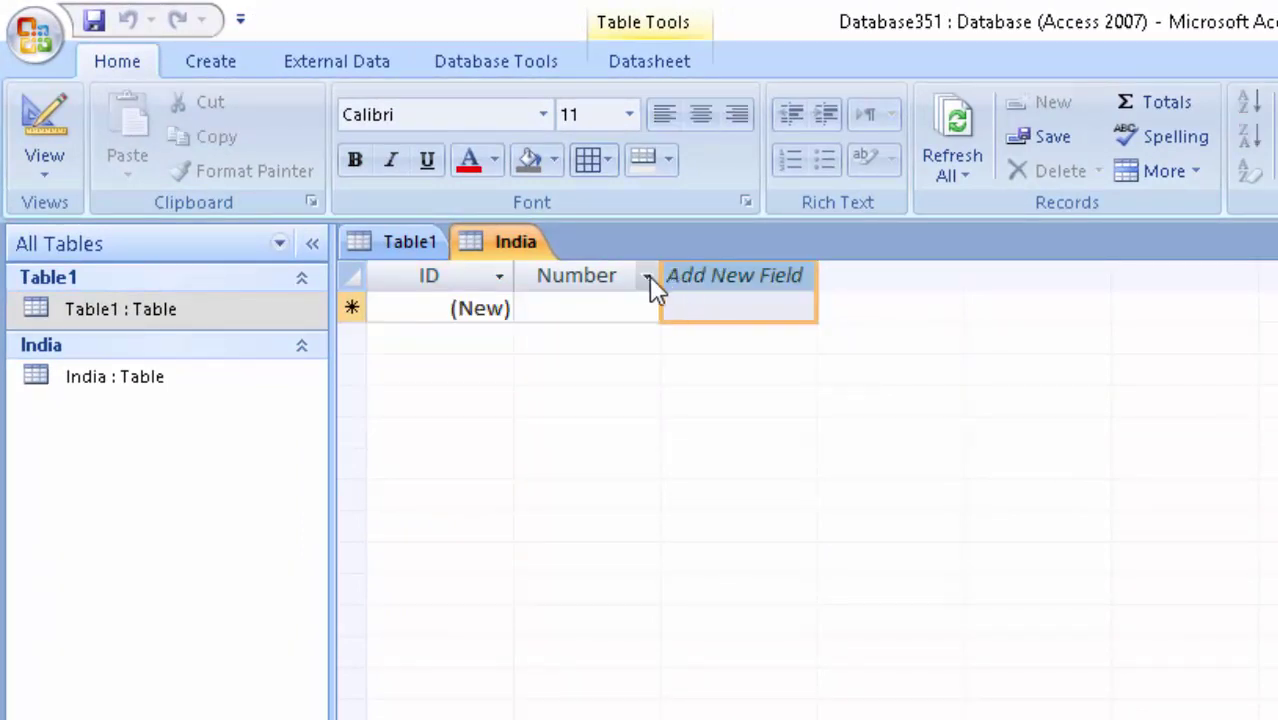
pyautogui.moveTo(661, 277); pyautogui.dragTo(689, 323)
pyautogui.click(576, 308)
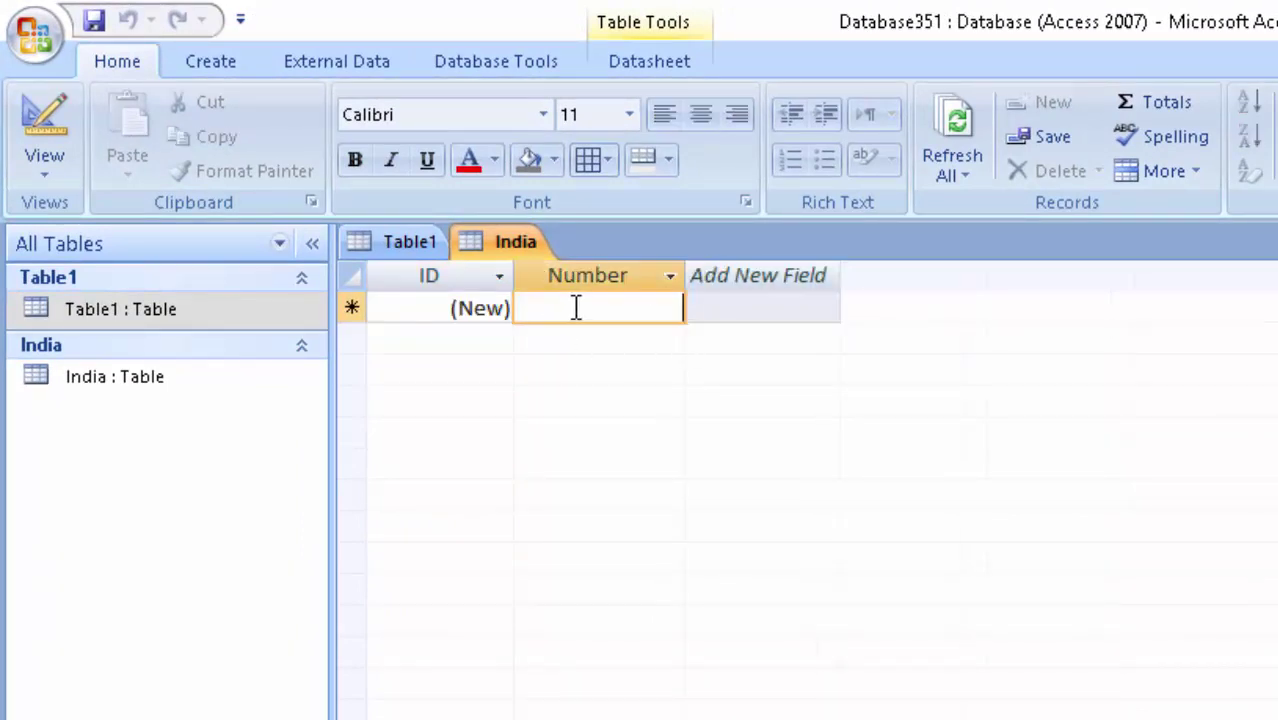
pyautogui.write('23')
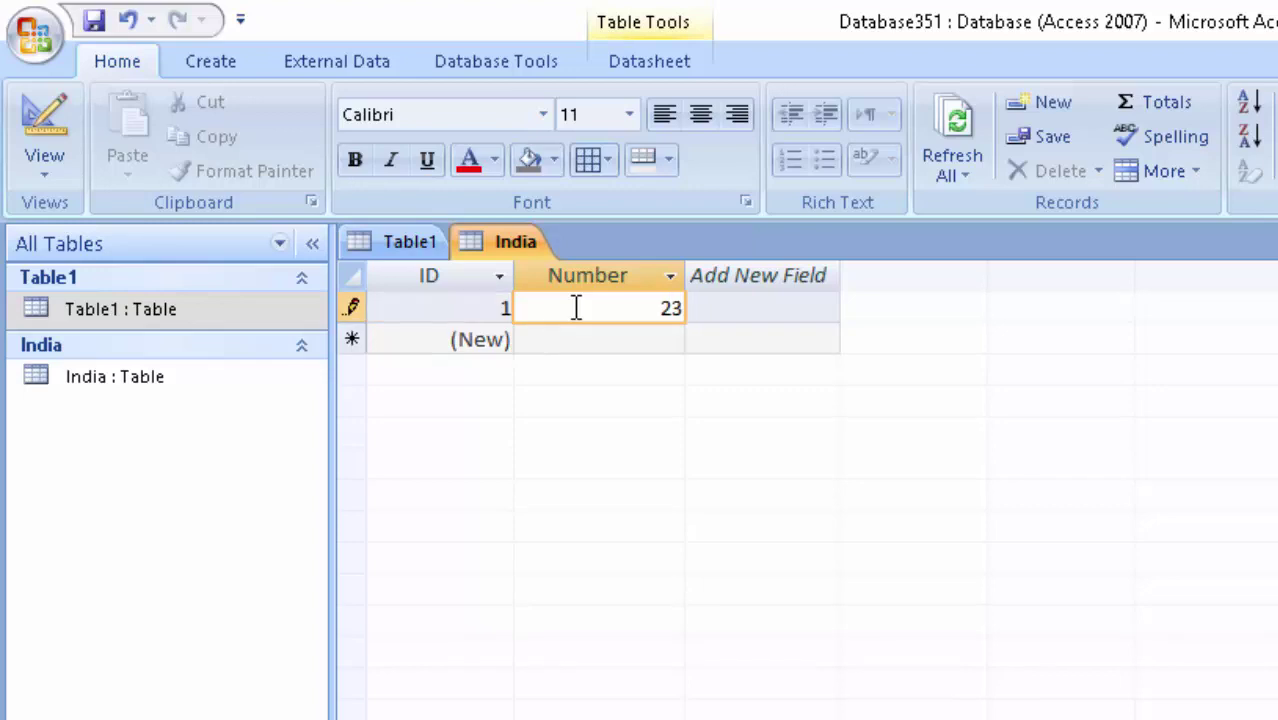
pyautogui.press('Tab')
pyautogui.press('Tab')
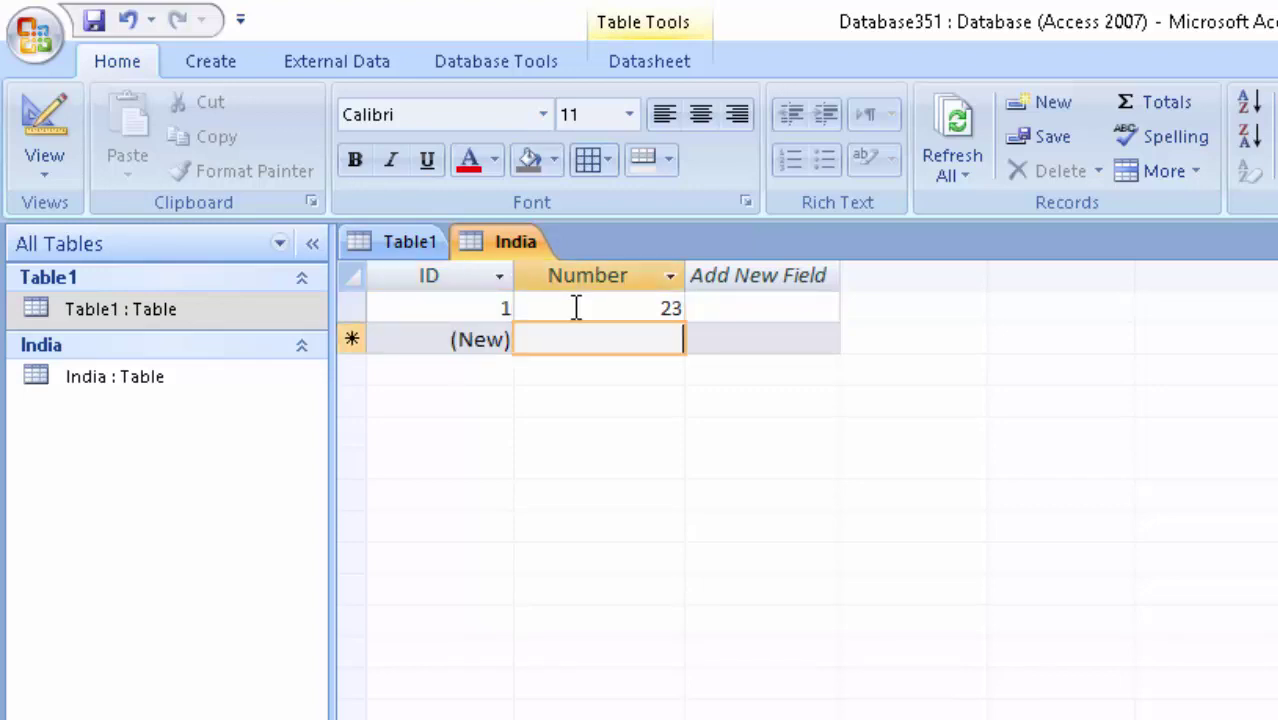
pyautogui.write('34')
pyautogui.press('Tab')
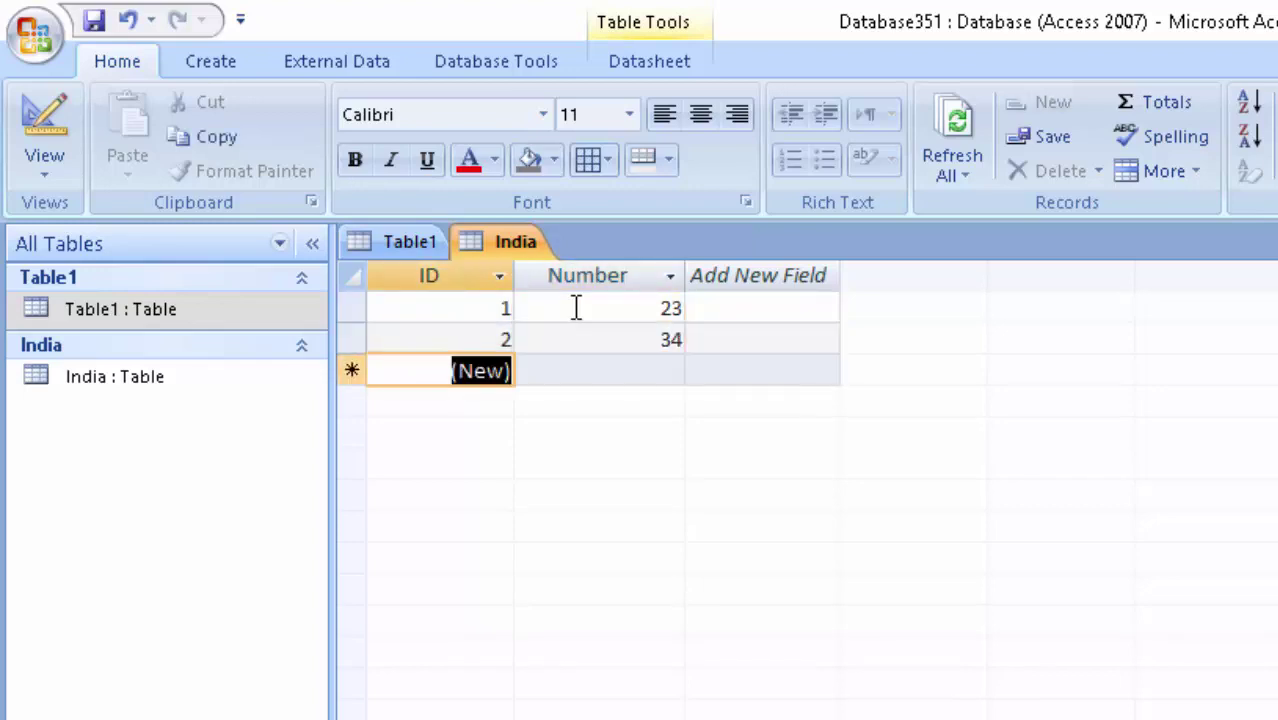
pyautogui.press('Tab')
pyautogui.write('12')
pyautogui.press('Tab')
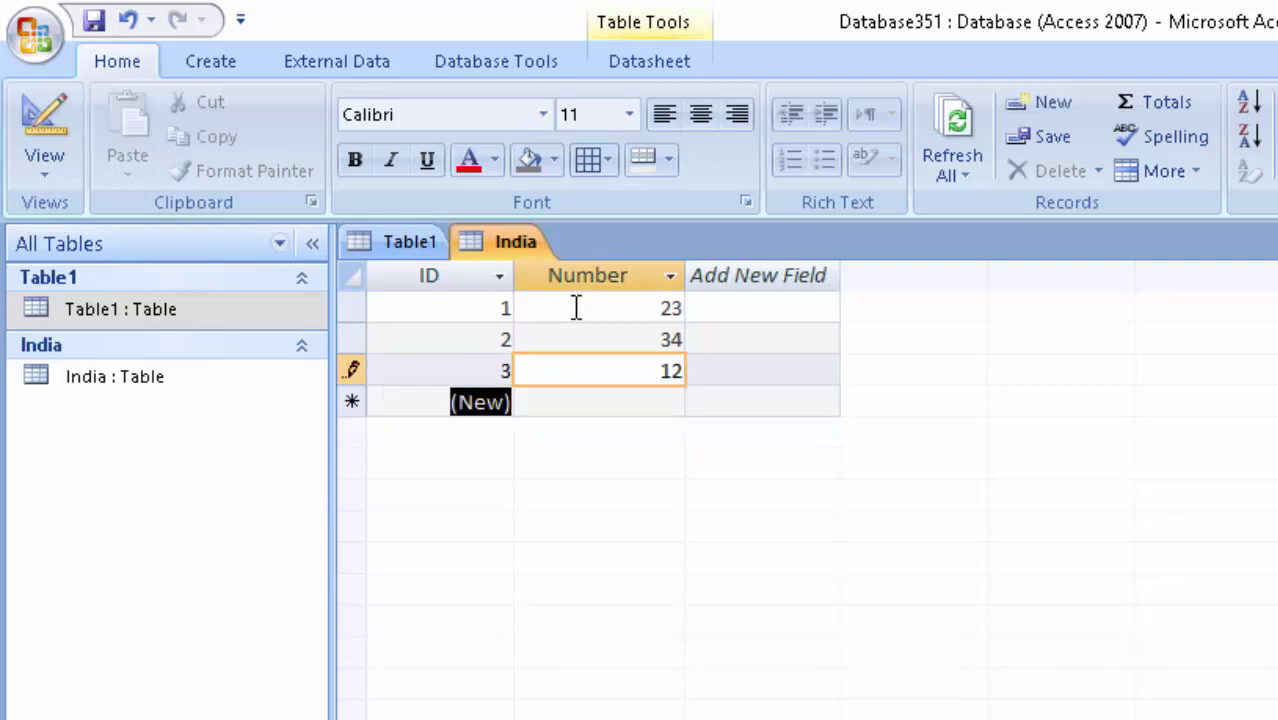
pyautogui.press('Tab')
pyautogui.write('2')
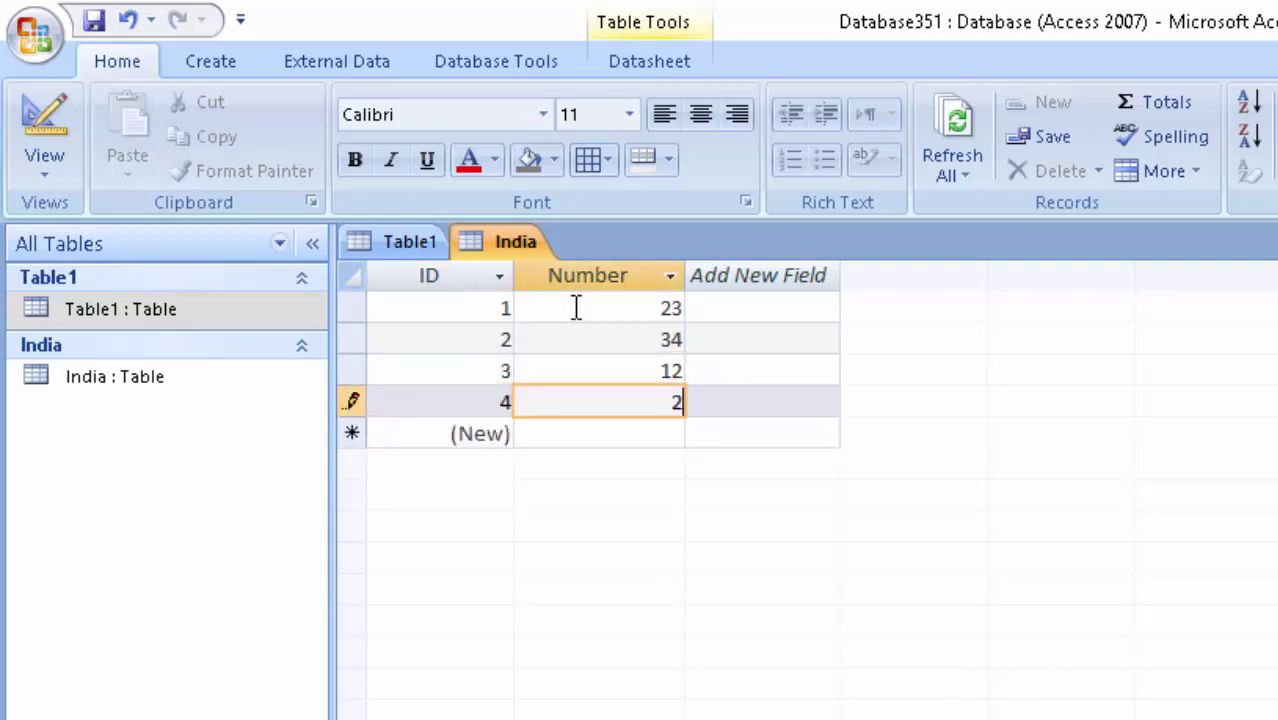
pyautogui.press('Tab')
pyautogui.press('Tab')
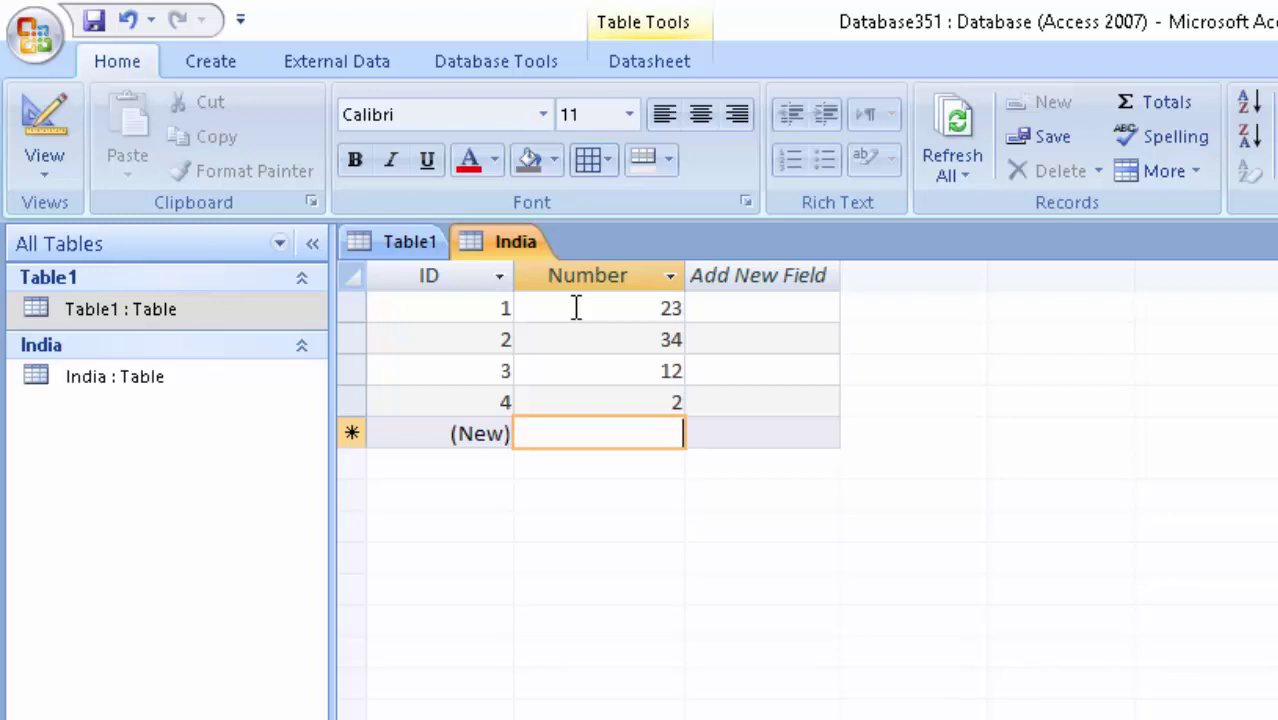
pyautogui.write('34')
pyautogui.press('Tab')
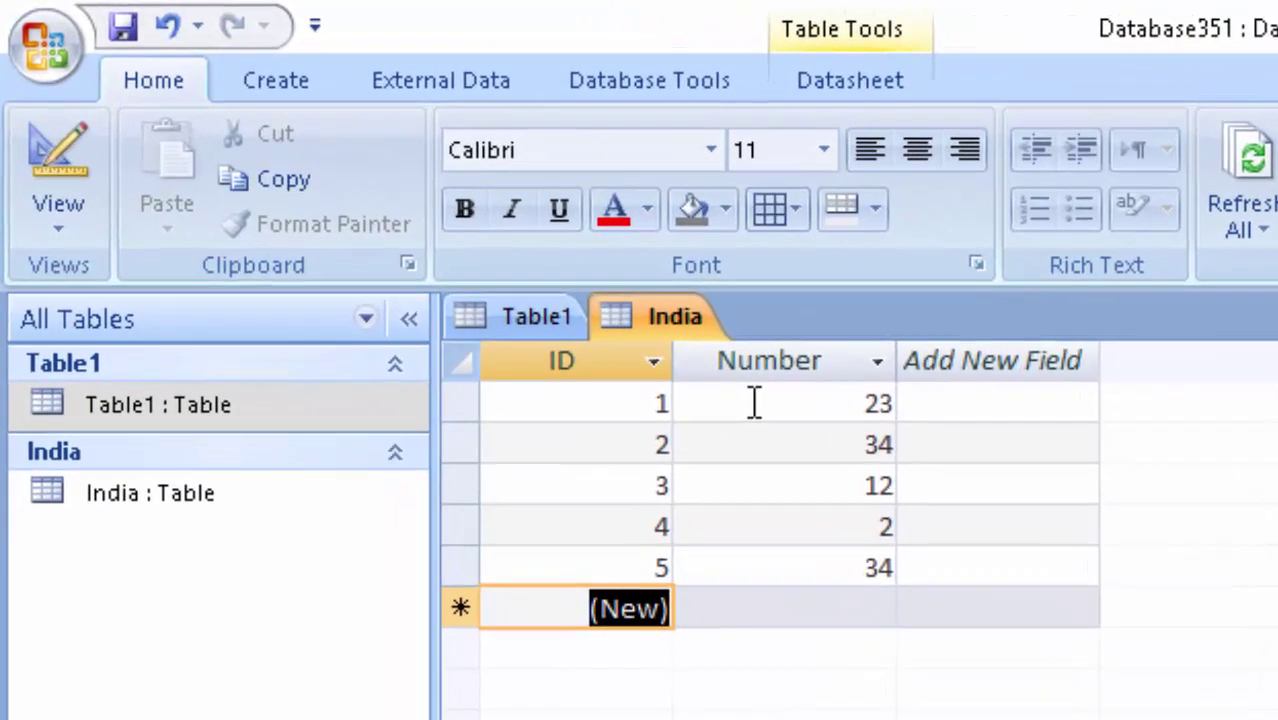
# - Add records 6, 7 and 8 with Number values 7677, 12 and 3
pyautogui.press('Tab')
pyautogui.write('7677')
pyautogui.press('Tab')
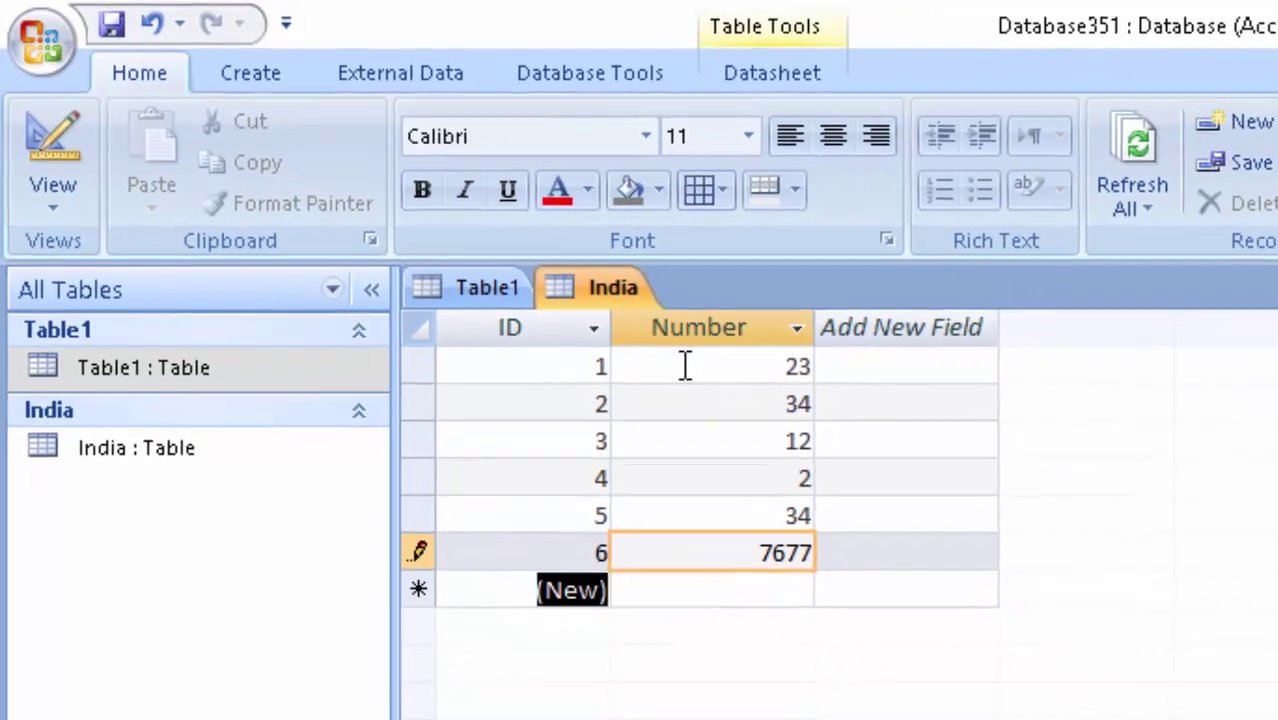
pyautogui.press('Tab')
pyautogui.write('1')
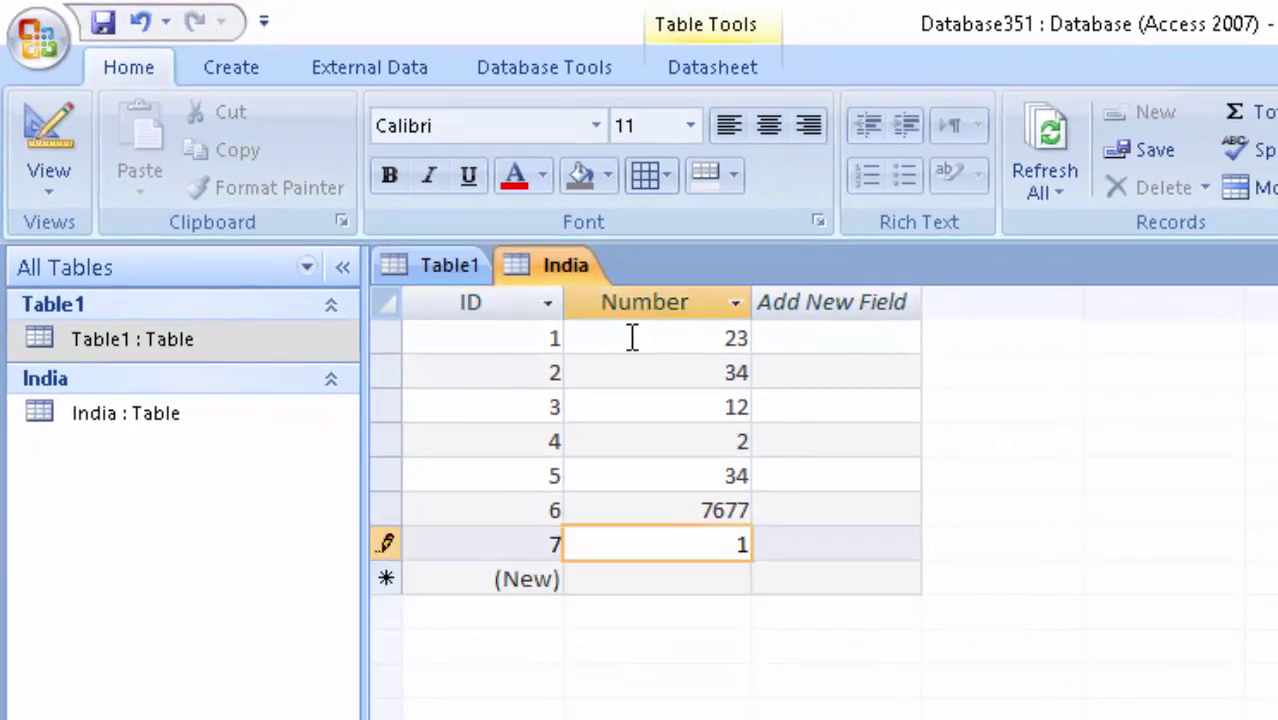
pyautogui.write('2')
pyautogui.press('Tab')
pyautogui.press('Tab')
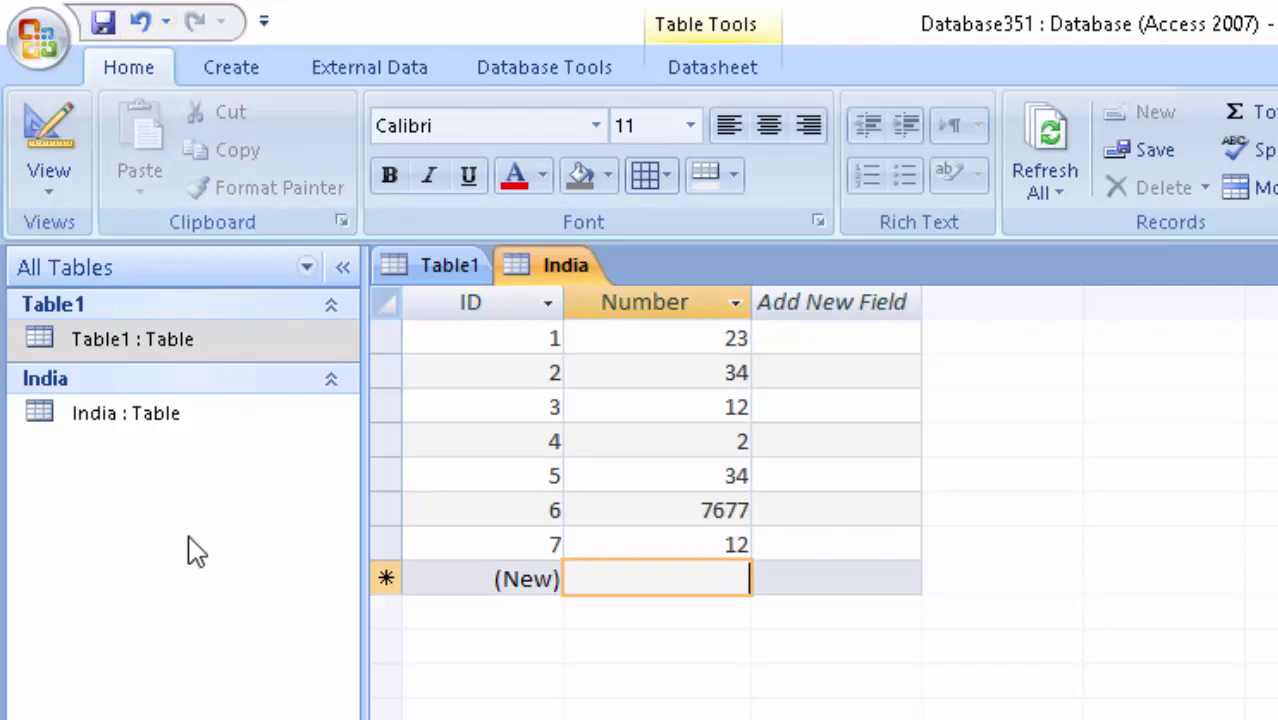
pyautogui.write('3')
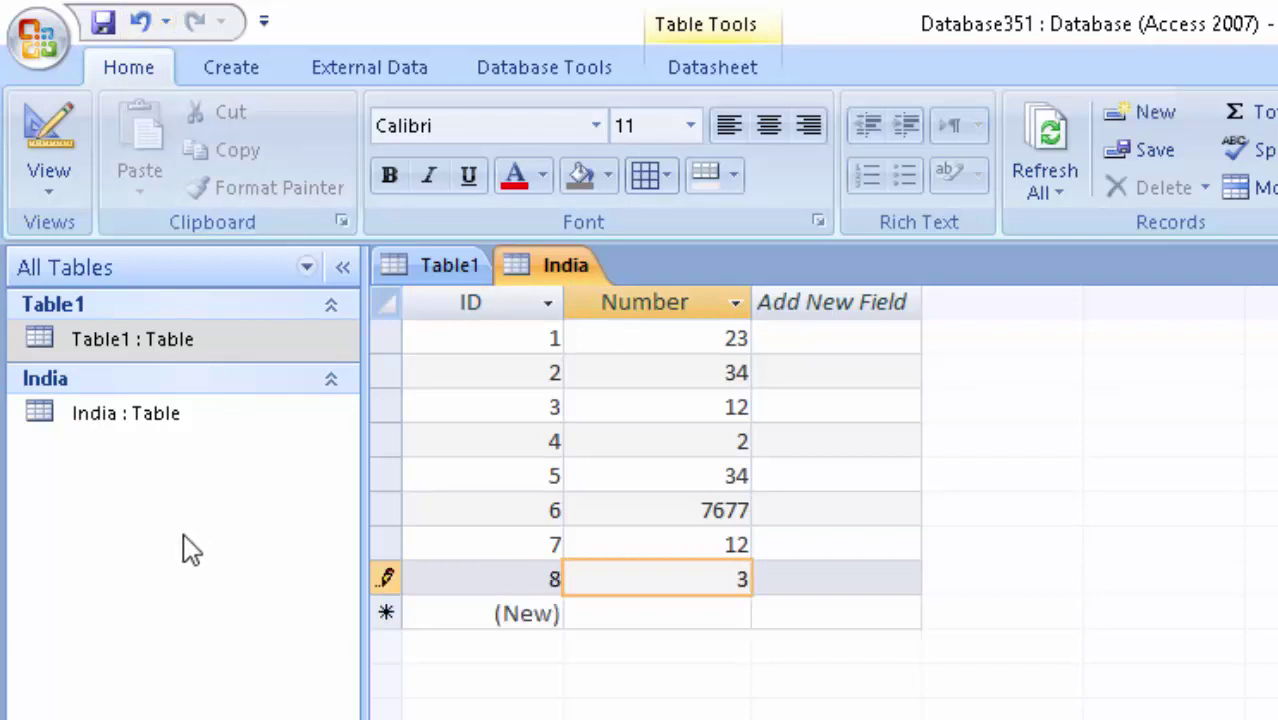
pyautogui.click(578, 614)
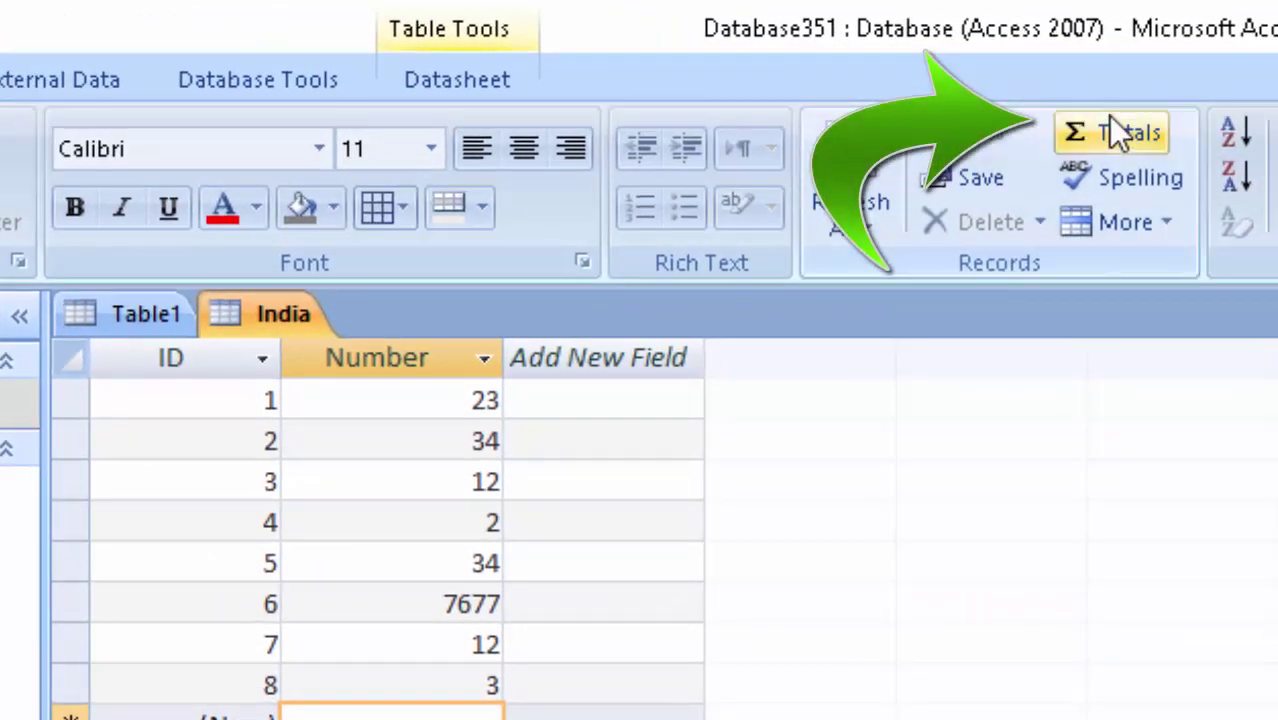
pyautogui.click(1106, 140)
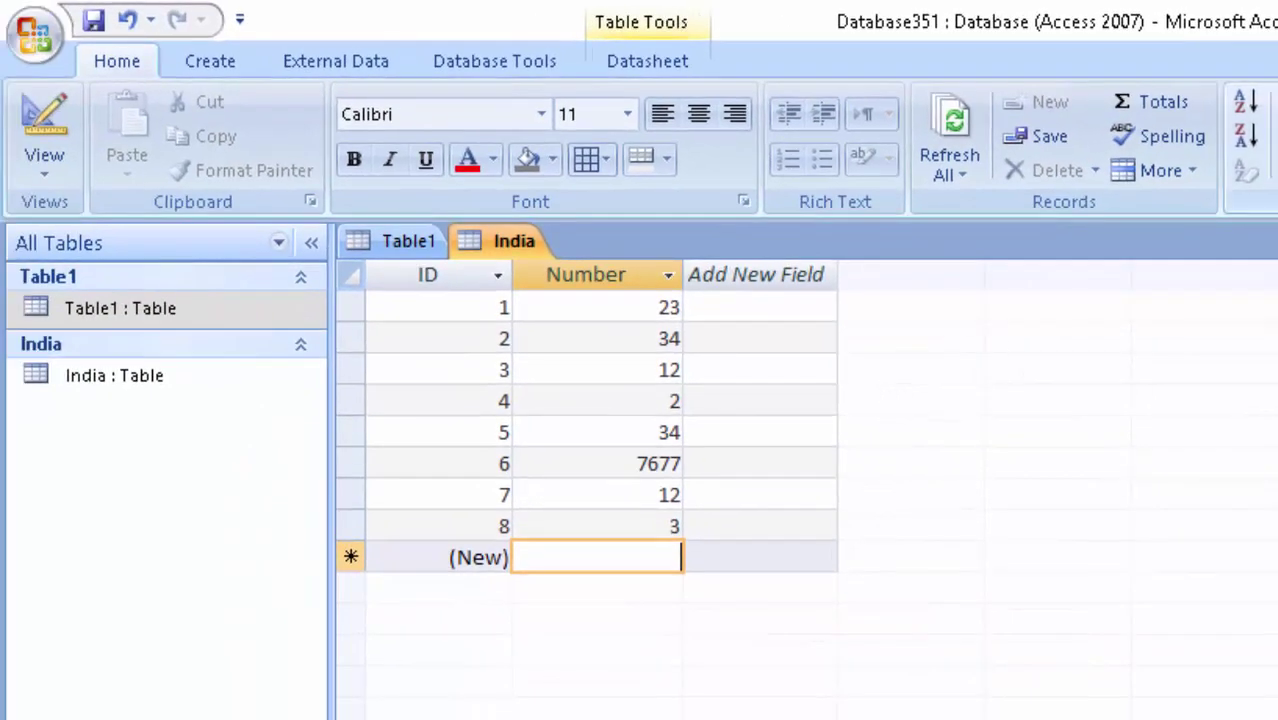
# - Start a new query in Design view with the India table added
pyautogui.click(170, 62)
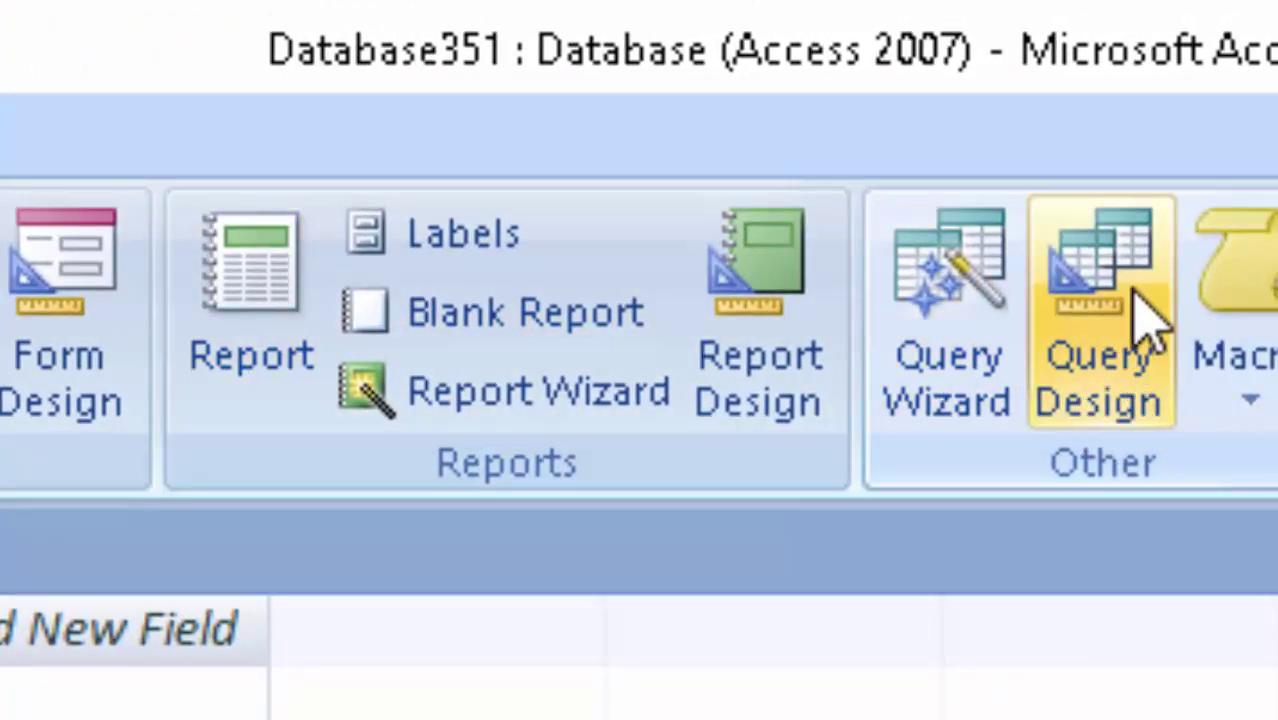
pyautogui.click(1135, 310)
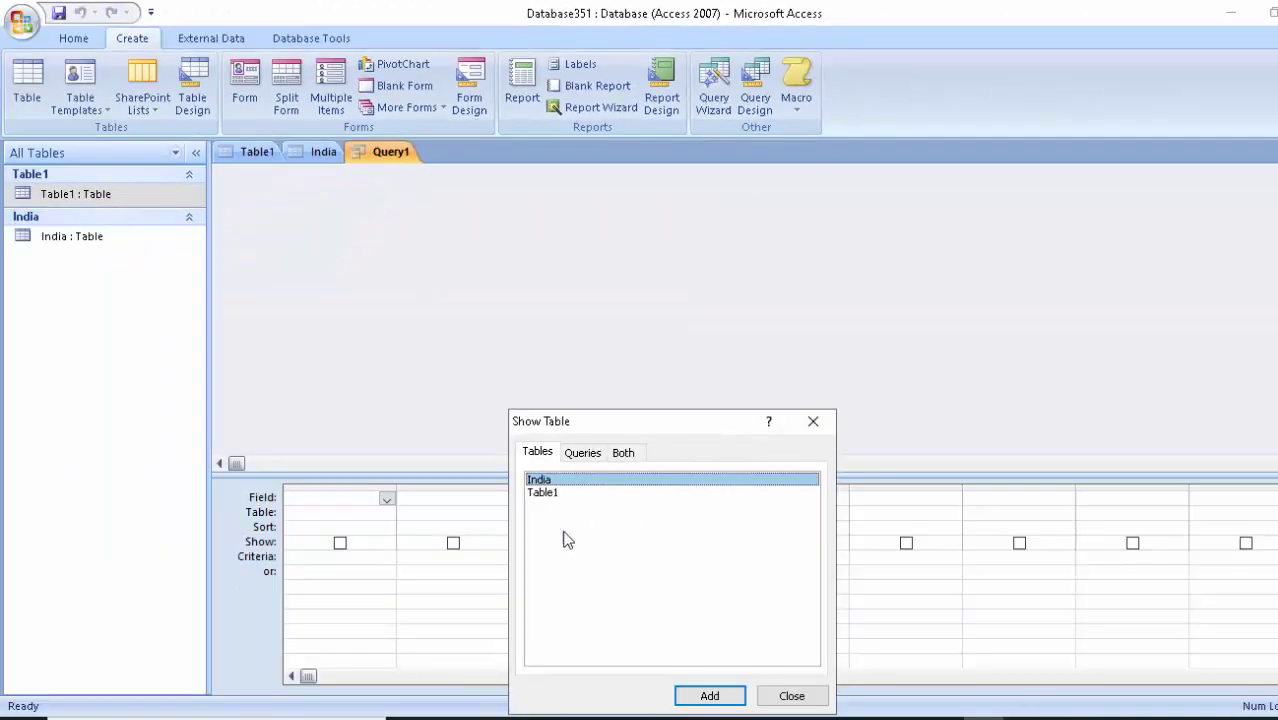
pyautogui.click(703, 695)
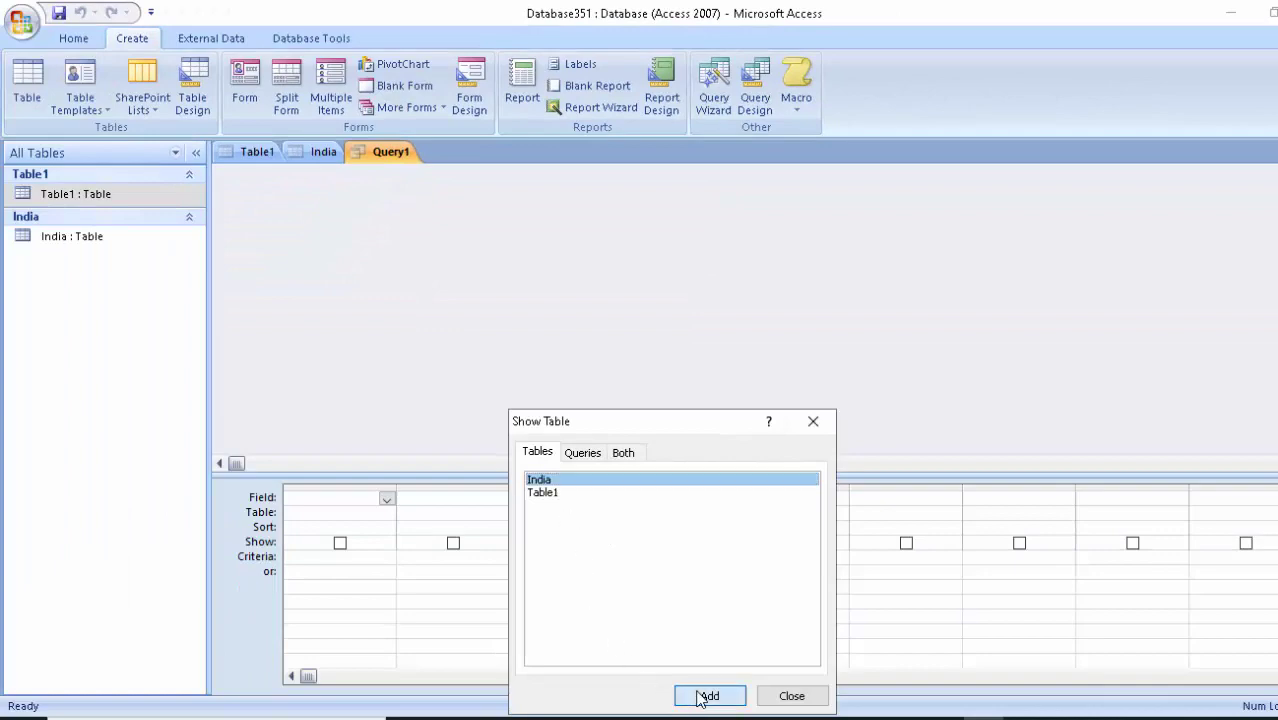
pyautogui.click(800, 695)
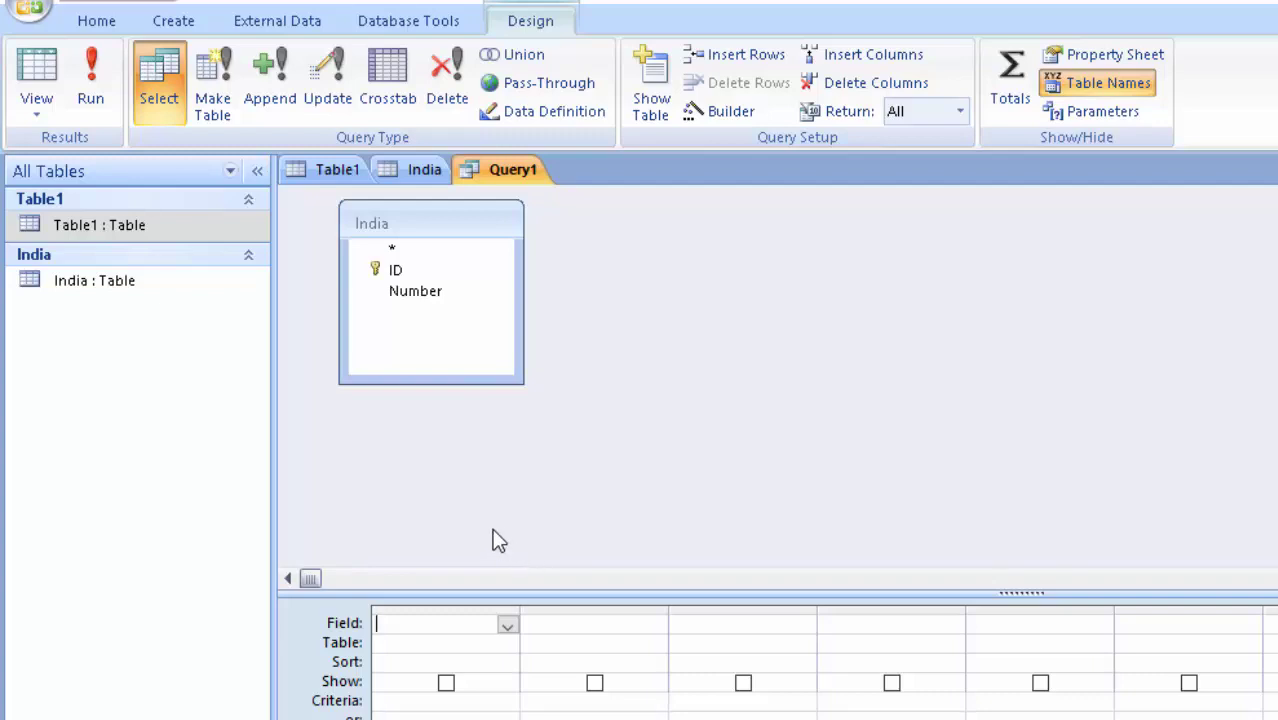
# - Add the ID and Number fields to the query grid, then cut the Number column
pyautogui.click(441, 268)
pyautogui.doubleClick(440, 263)
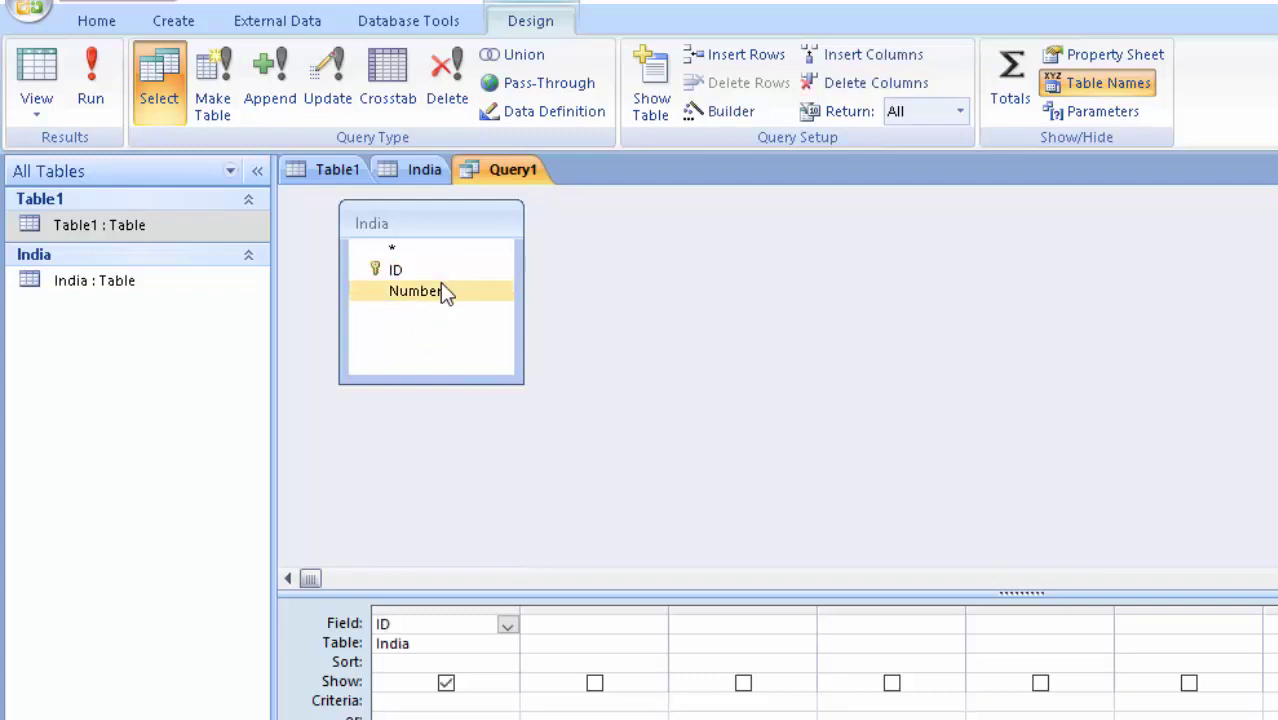
pyautogui.doubleClick(440, 282)
pyautogui.rightClick(582, 606)
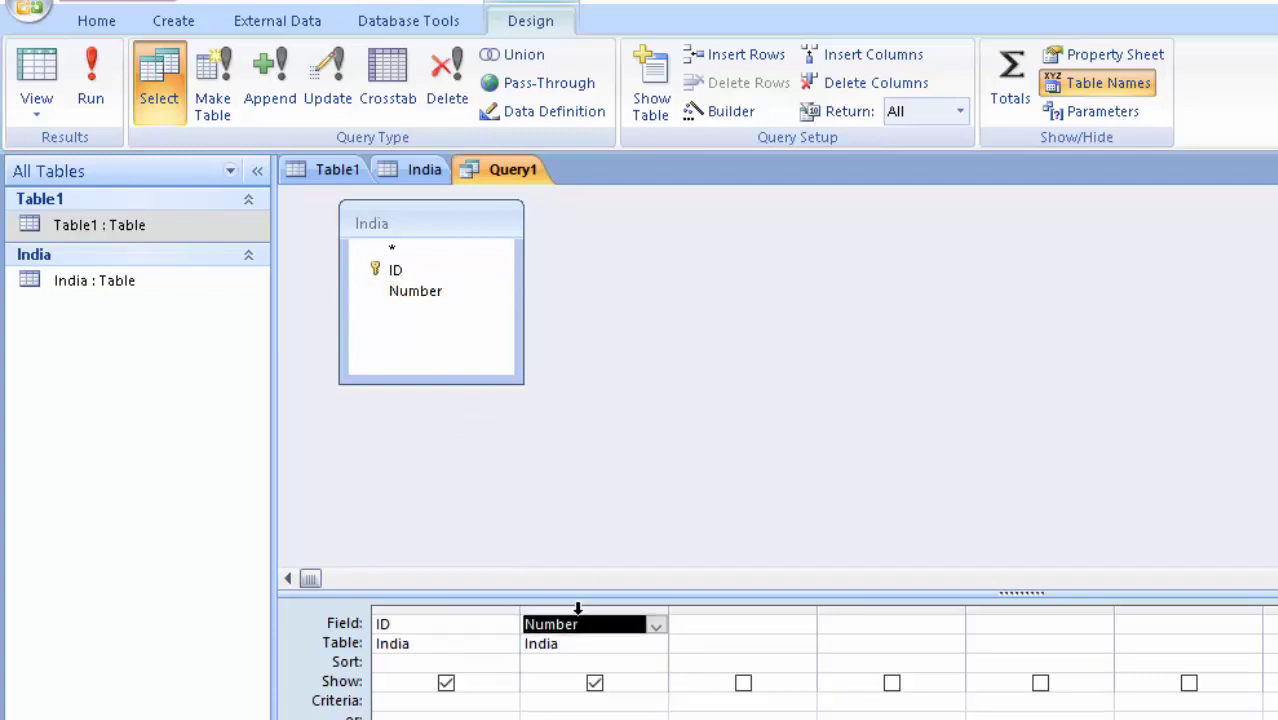
pyautogui.click(660, 698)
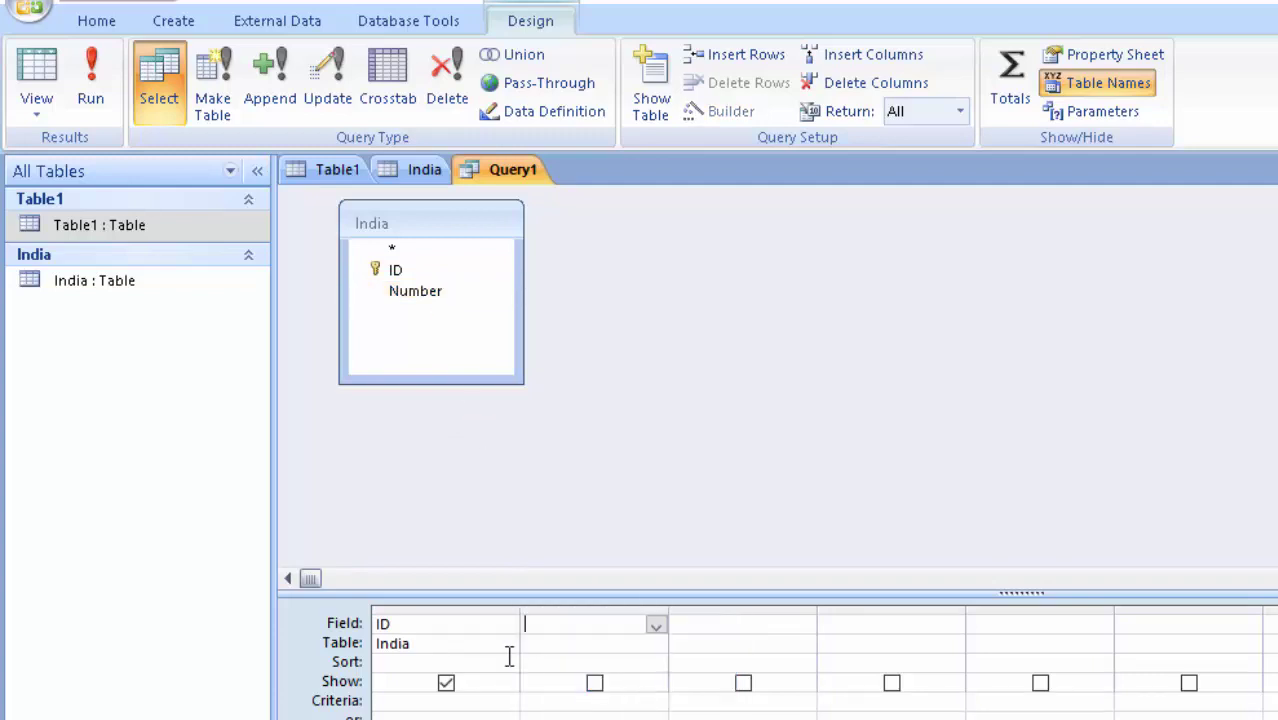
# - Replace the ID column with the expression Min([Number]) in the first Field cell
pyautogui.rightClick(434, 606)
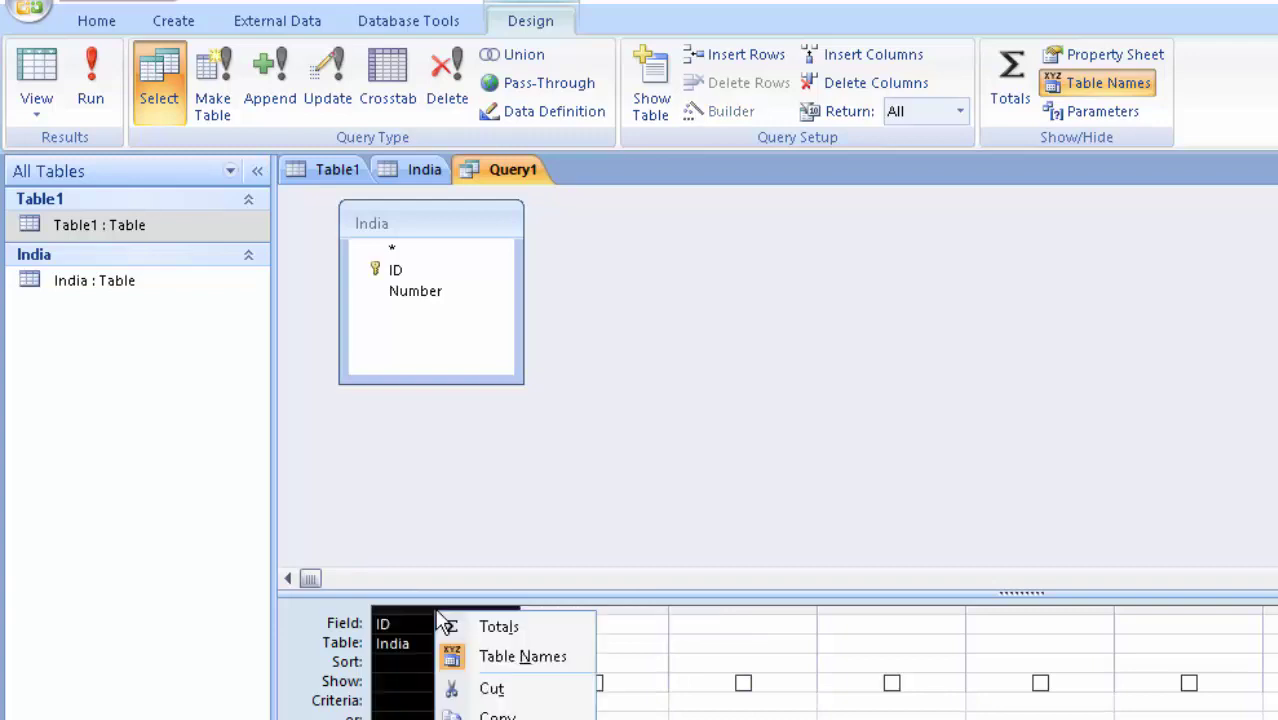
pyautogui.click(491, 696)
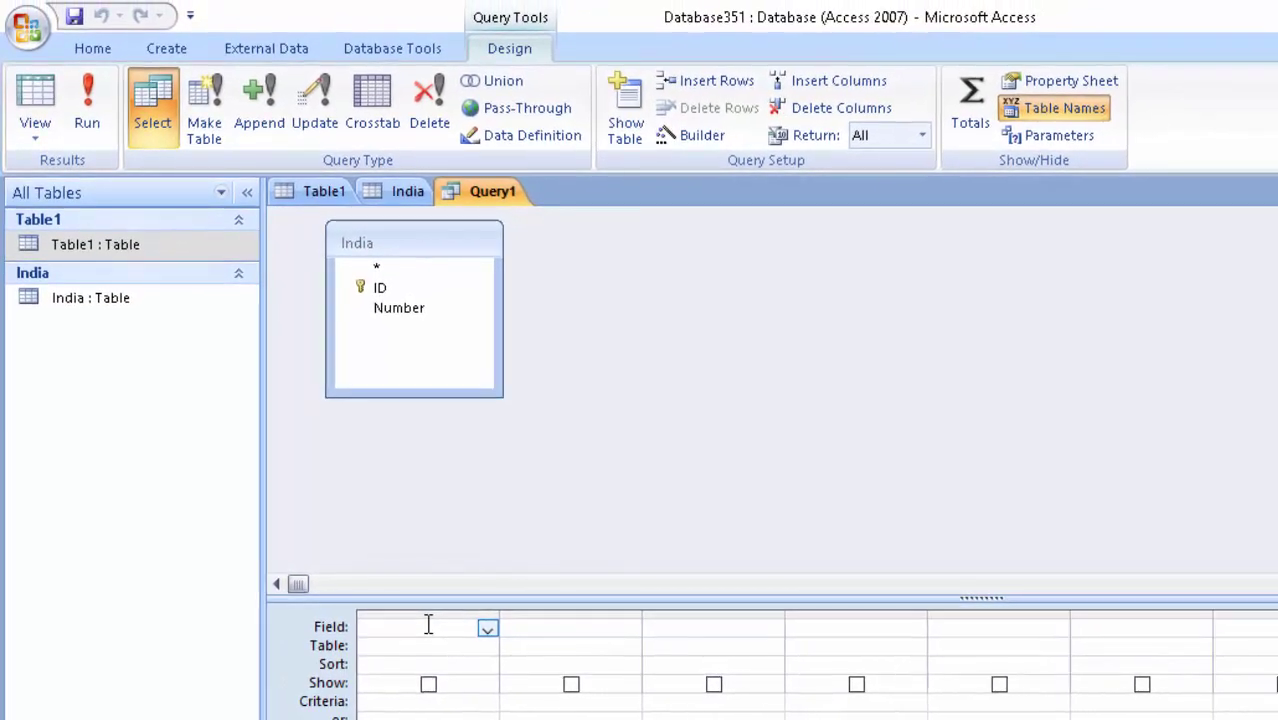
pyautogui.write('M')
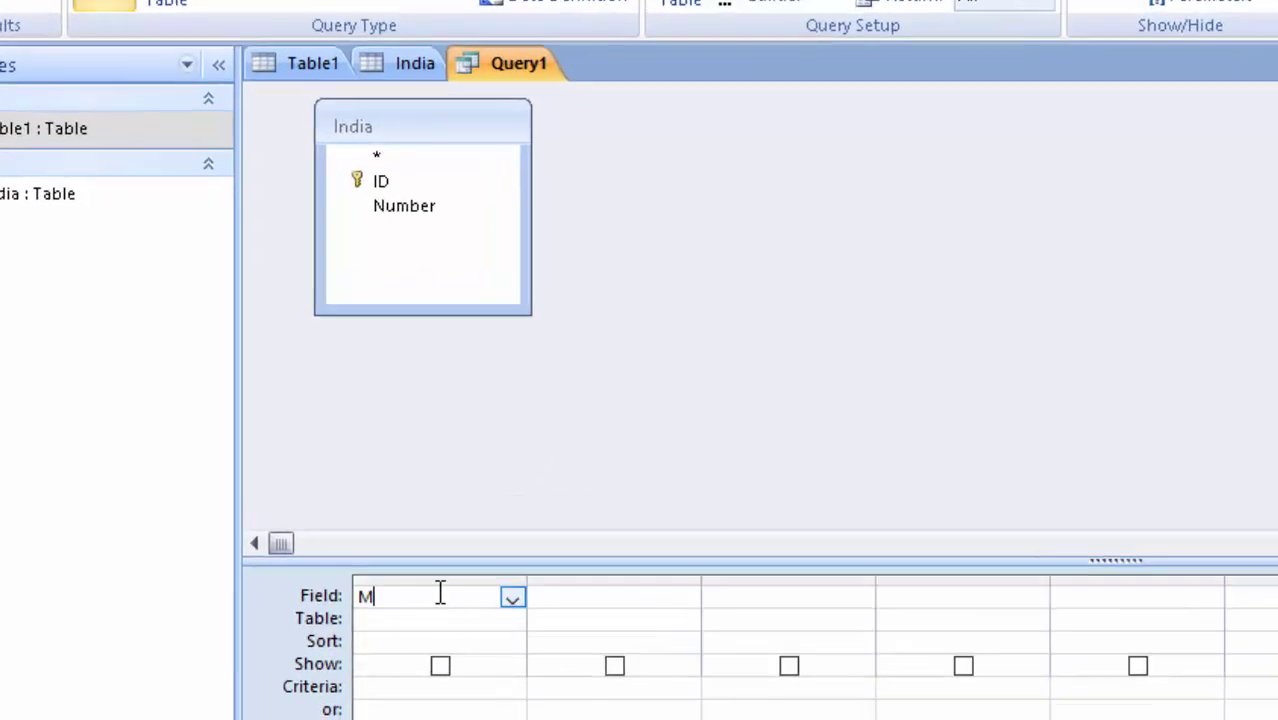
pyautogui.write('in')
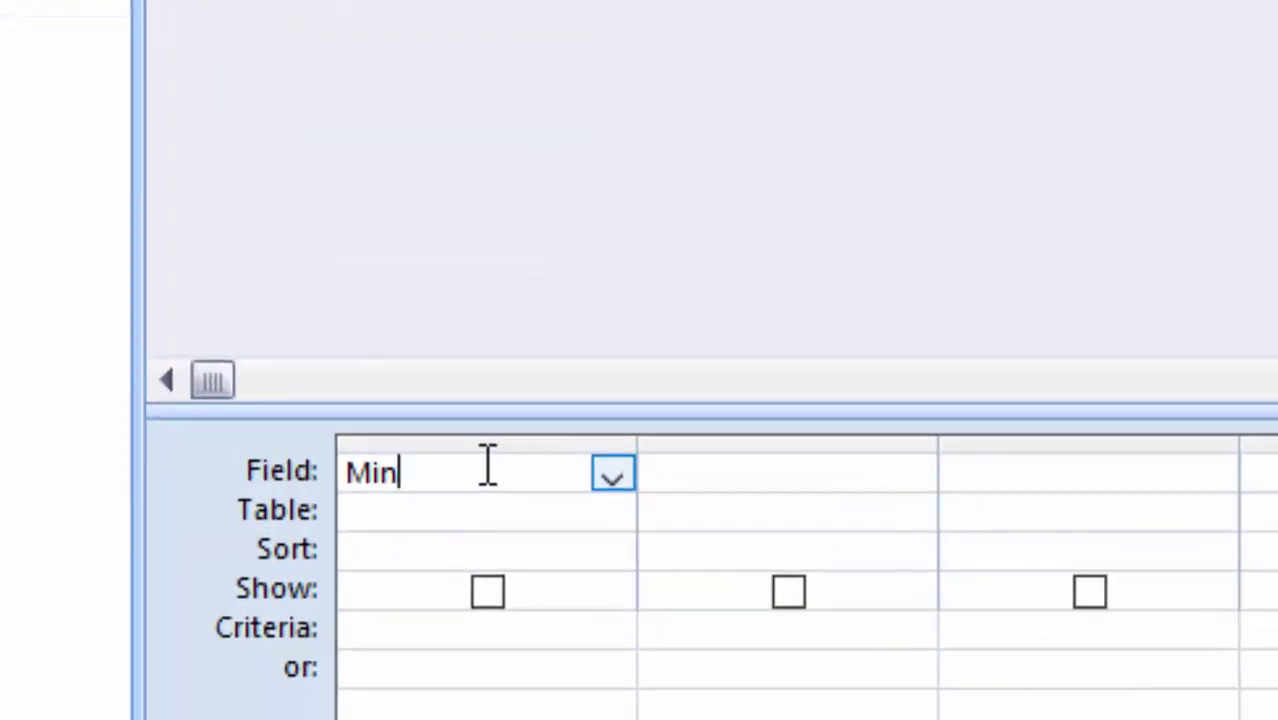
pyautogui.write('(')
pyautogui.write('[')
pyautogui.write('Nu')
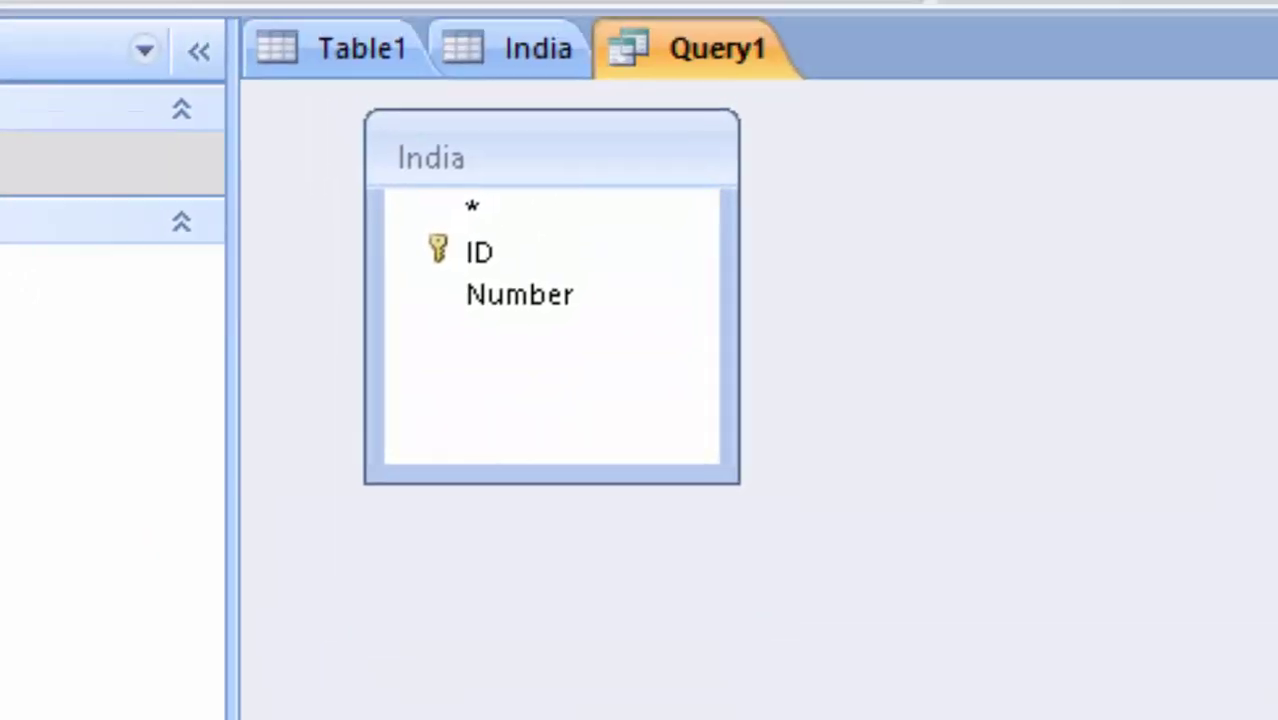
pyautogui.write('mb')
pyautogui.write('er]')
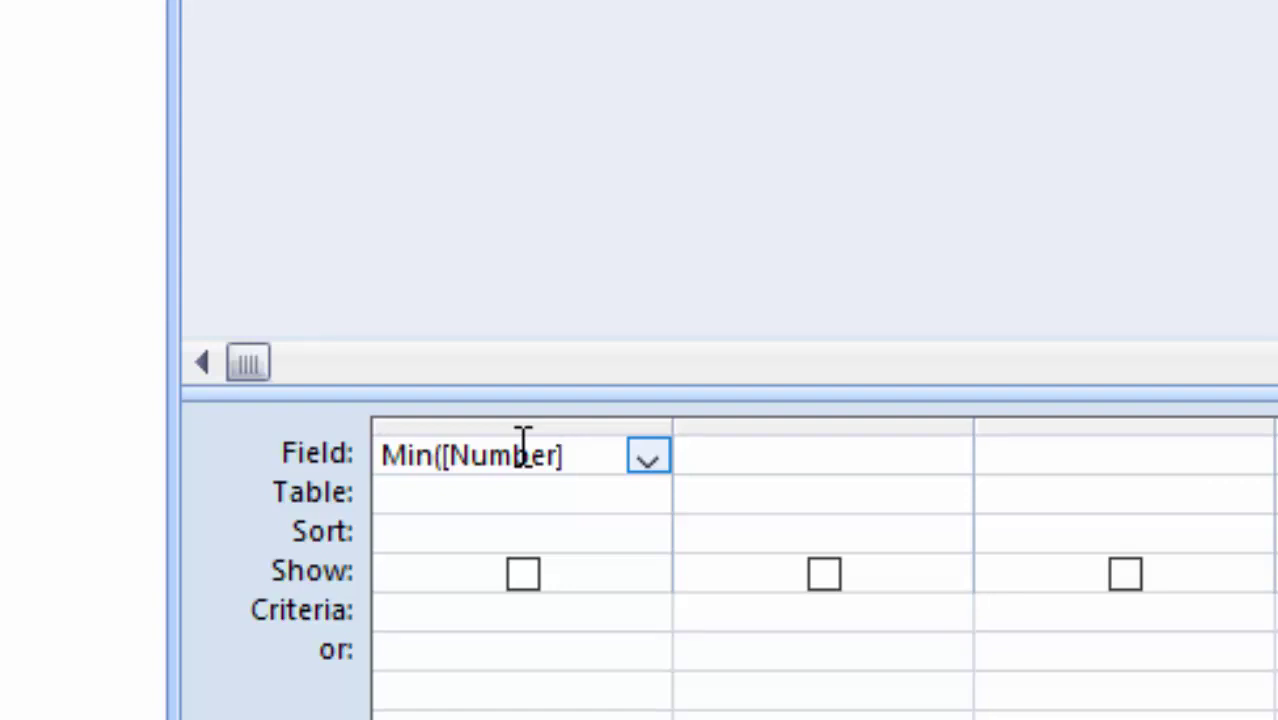
pyautogui.write(')')
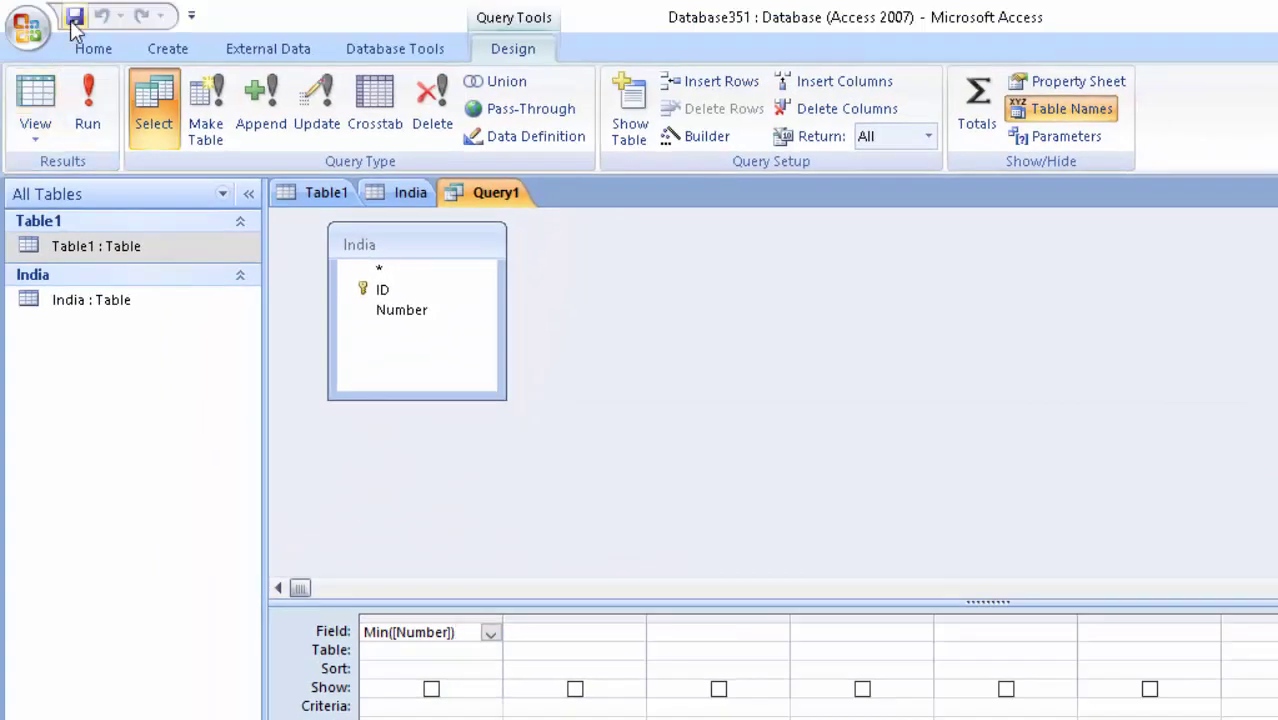
# - Save the query as Query1
pyautogui.click(74, 16)
pyautogui.click(838, 382)
pyautogui.click(838, 370)
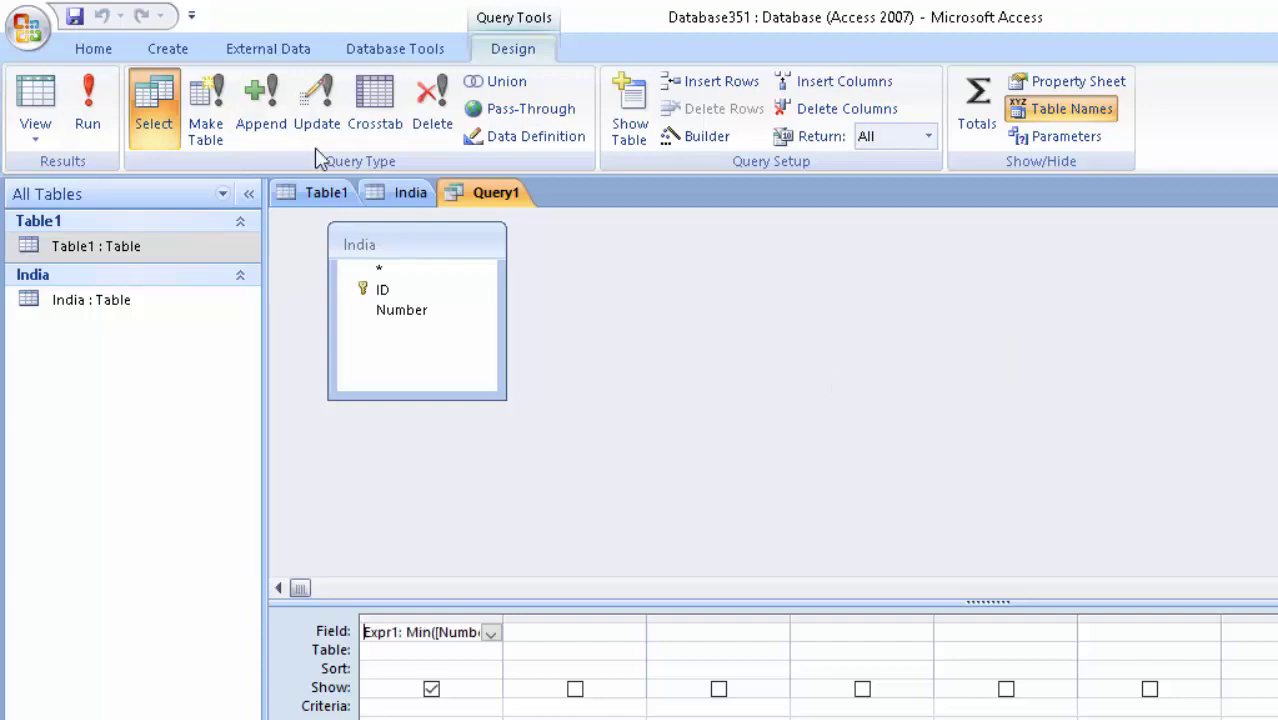
# - Run Query1 and widen the Expr1 column to see the minimum, 2
pyautogui.click(80, 105)
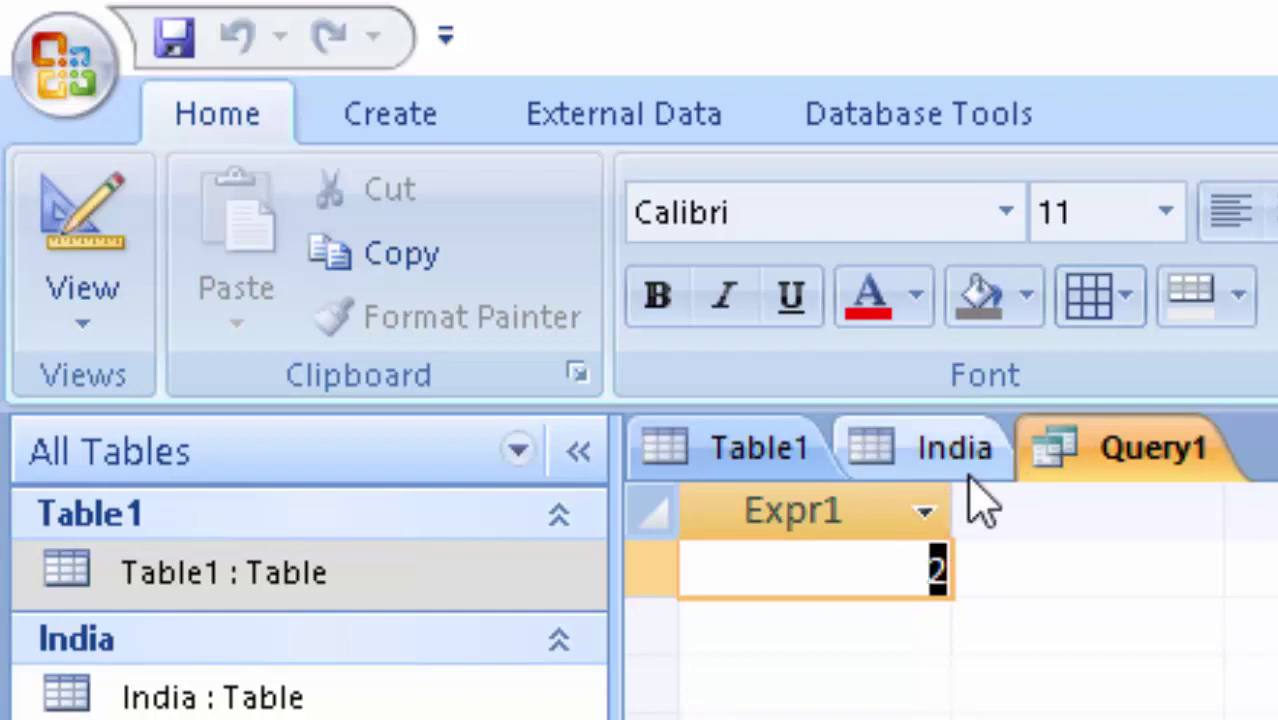
pyautogui.moveTo(958, 505); pyautogui.dragTo(978, 548)
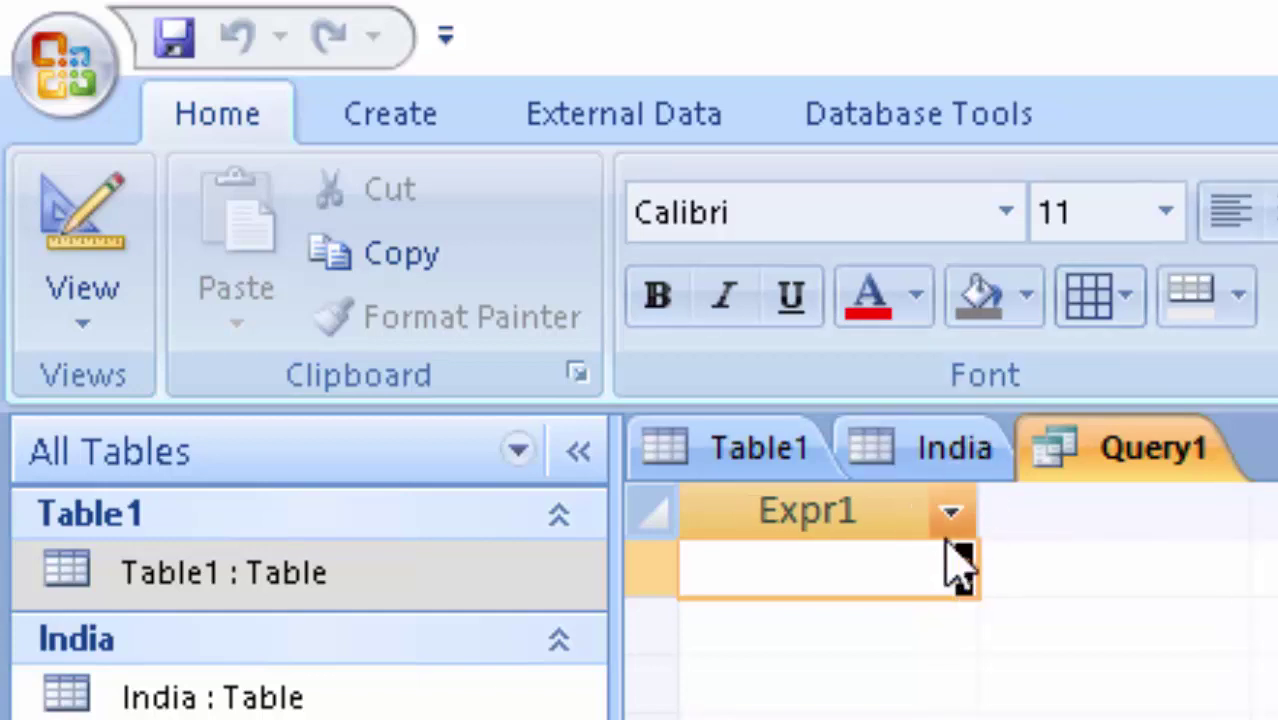
pyautogui.click(930, 572)
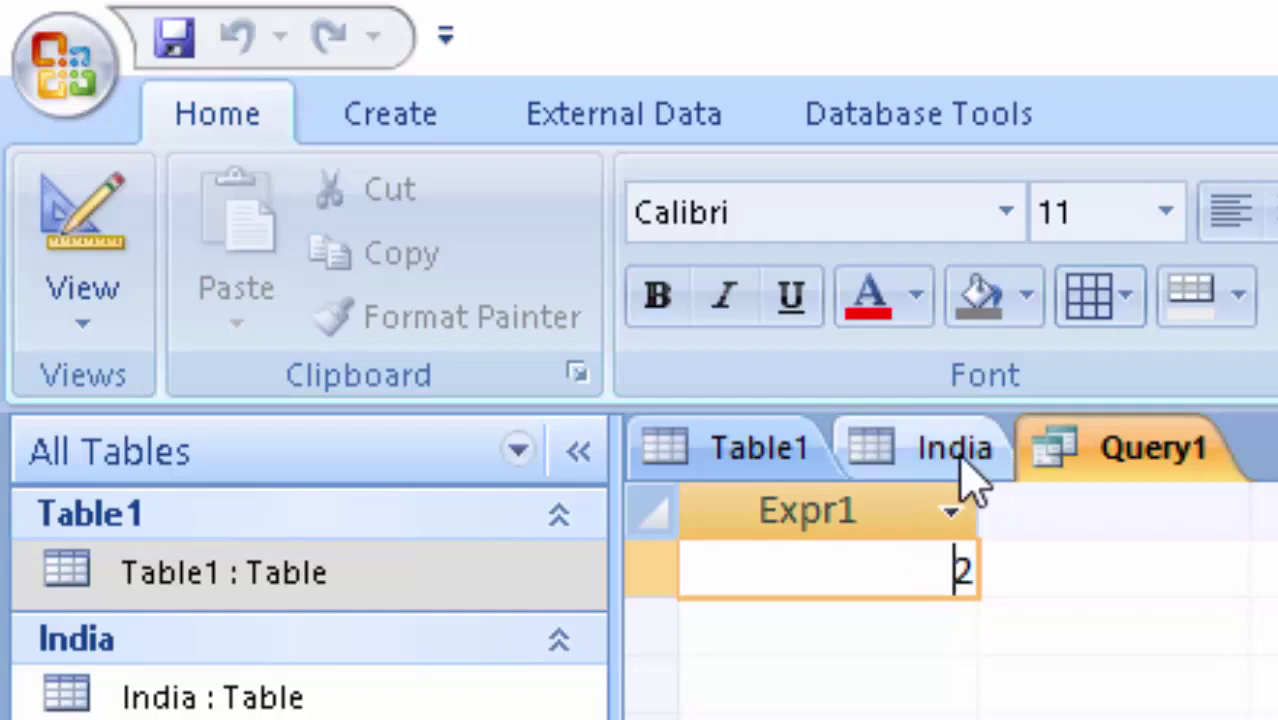
# - Confirm 2 is the smallest Number in India, then return to Query1's view options
pyautogui.click(880, 458)
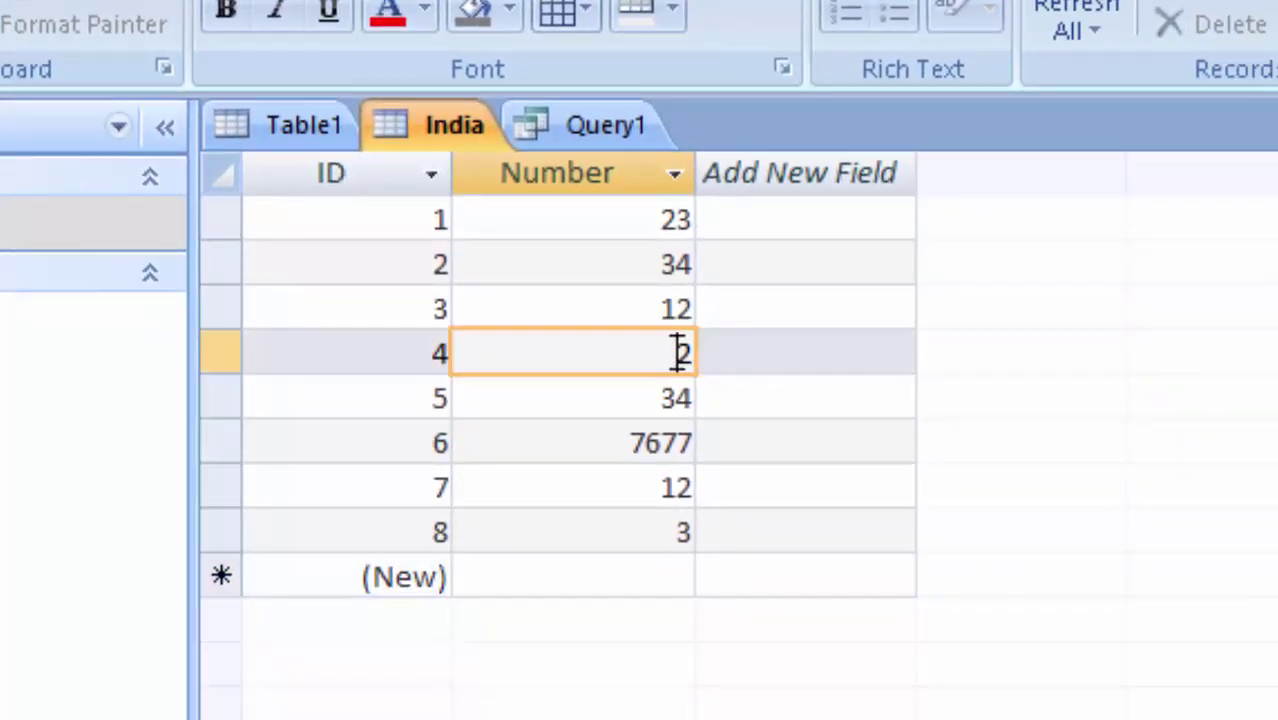
pyautogui.moveTo(667, 352); pyautogui.dragTo(705, 358)
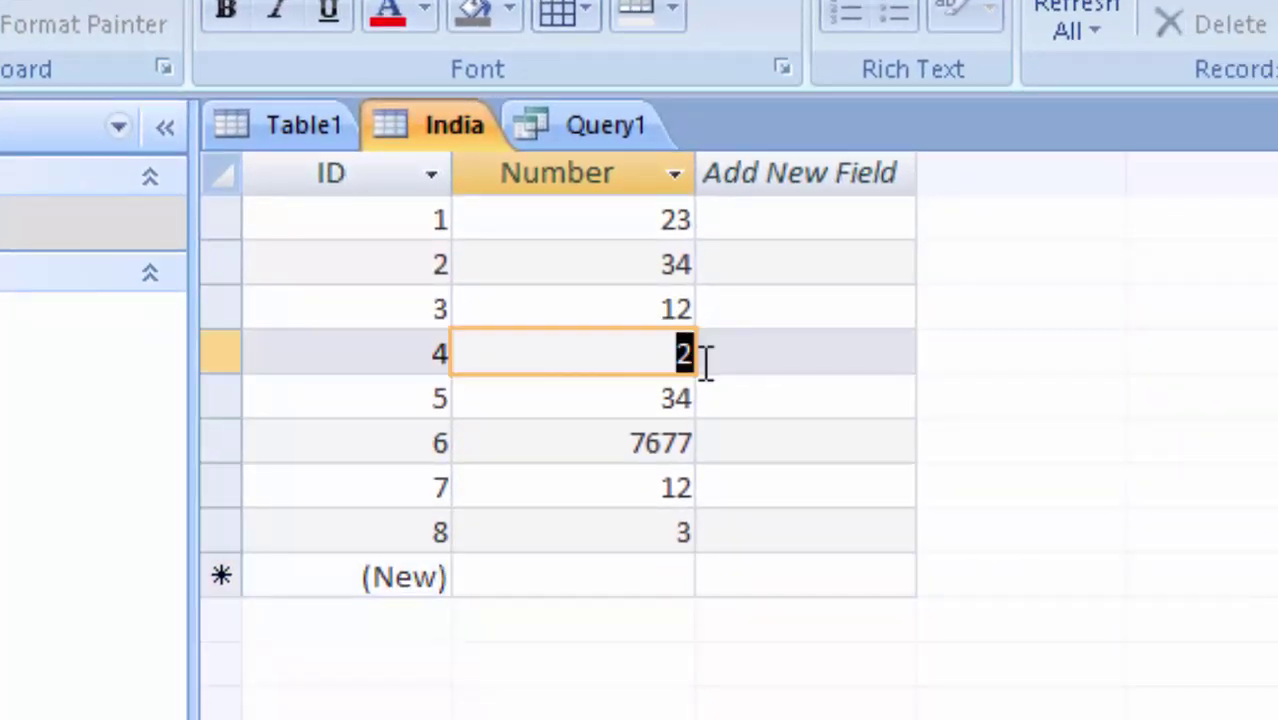
pyautogui.click(497, 10)
pyautogui.click(768, 487)
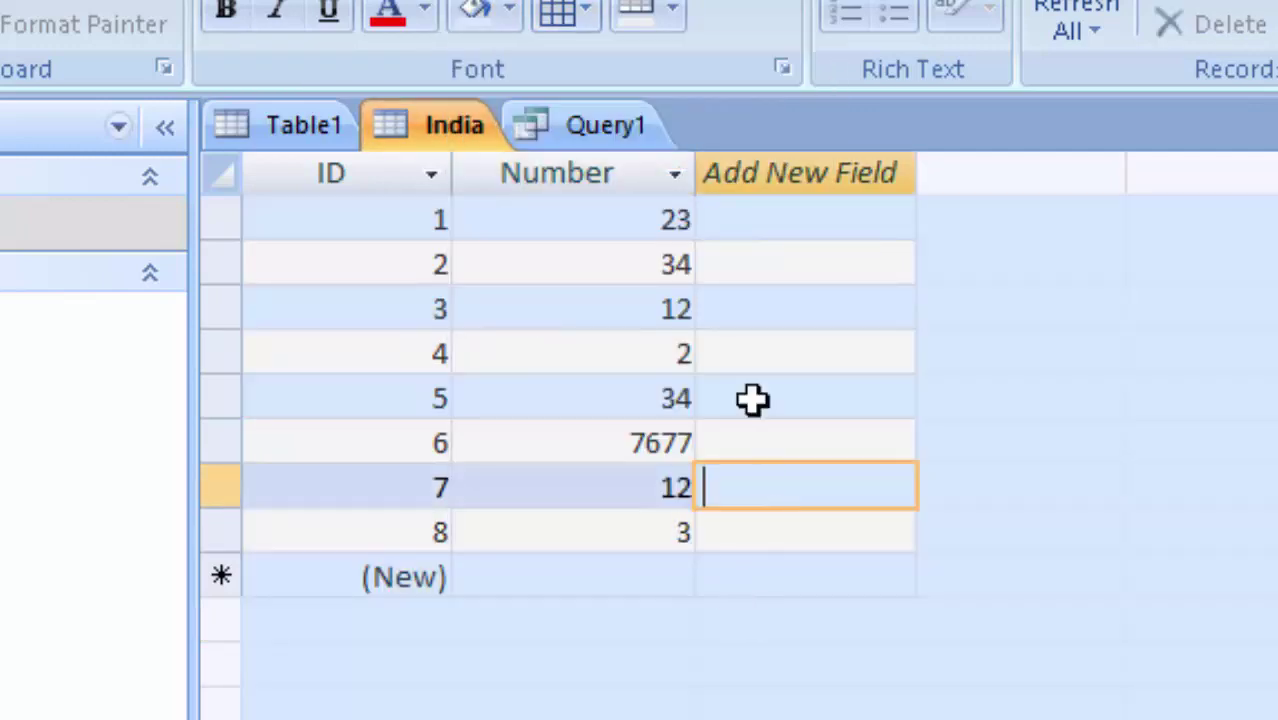
pyautogui.click(663, 356)
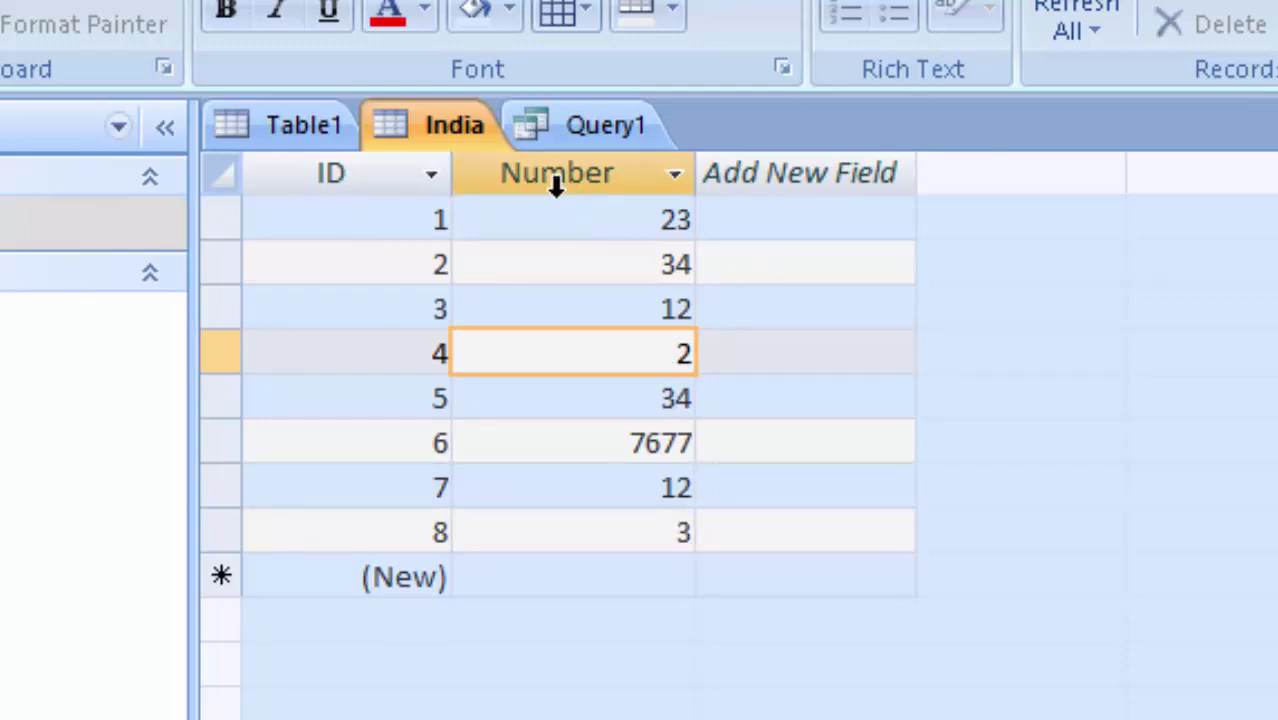
pyautogui.click(531, 125)
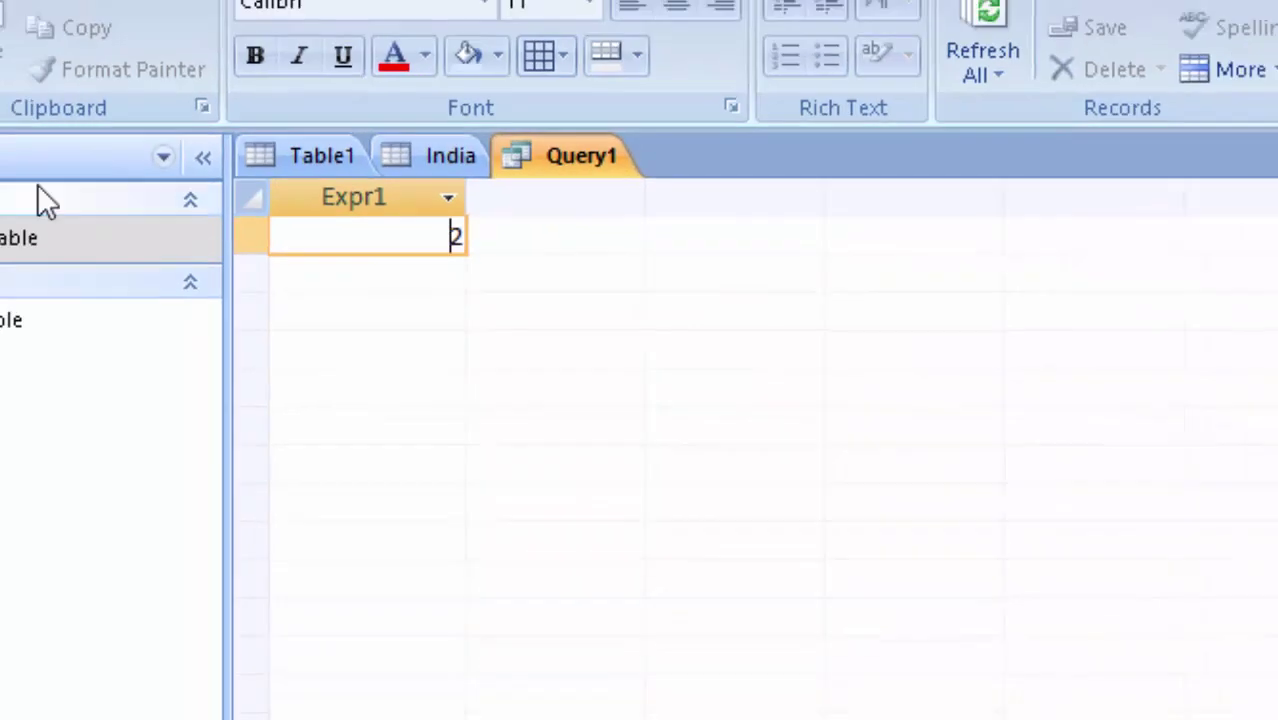
pyautogui.click(38, 140)
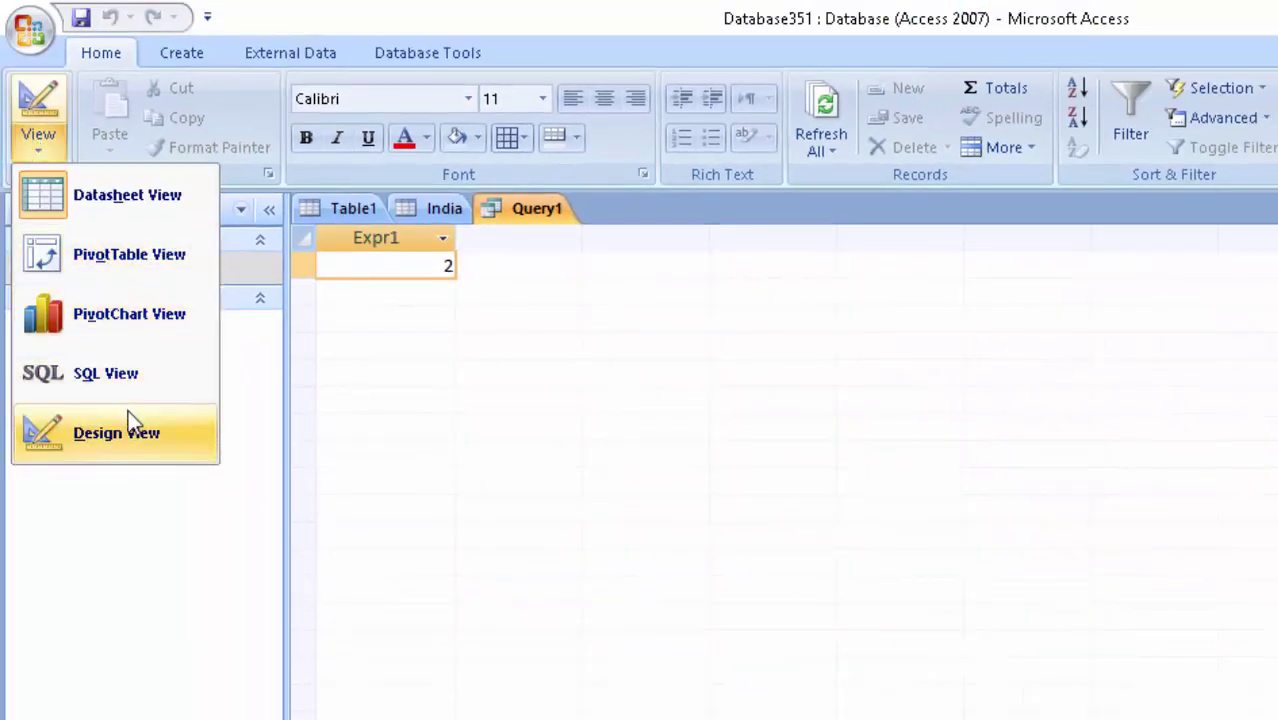
# - In Query1's design grid, type 'MaX([nUMBER' into the second Field cell
pyautogui.click(128, 410)
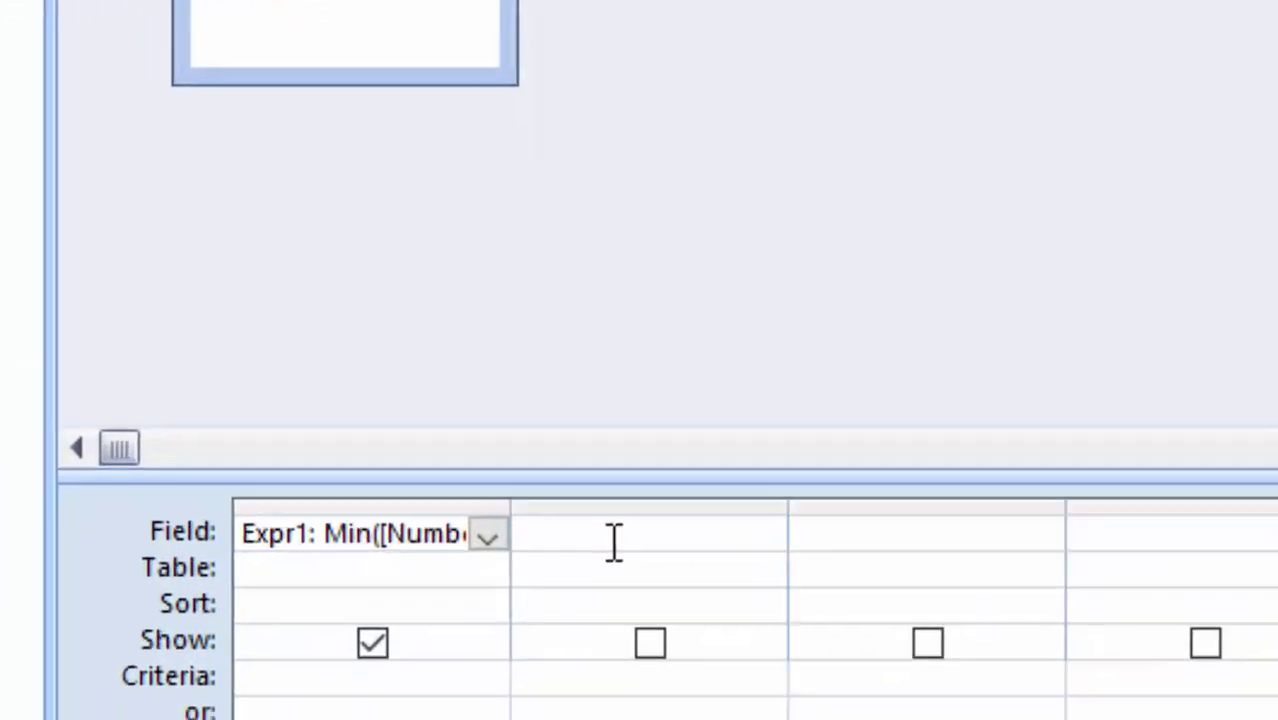
pyautogui.click(627, 445)
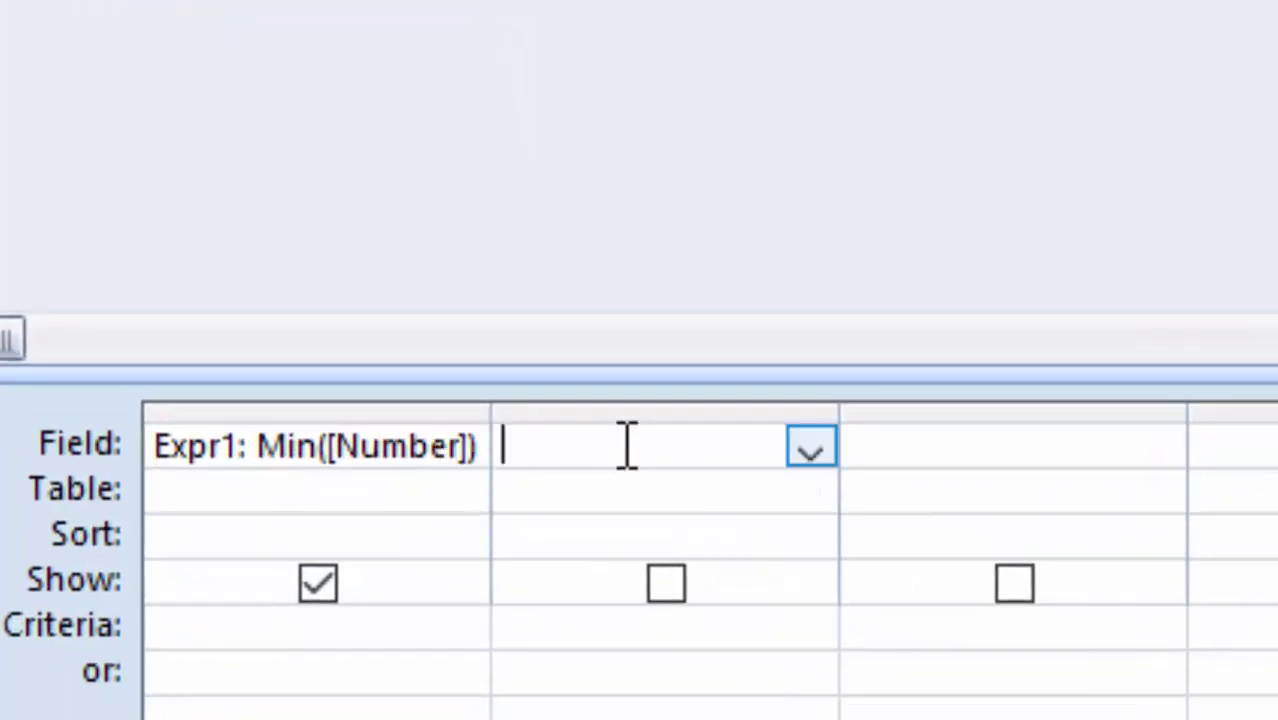
pyautogui.write('M')
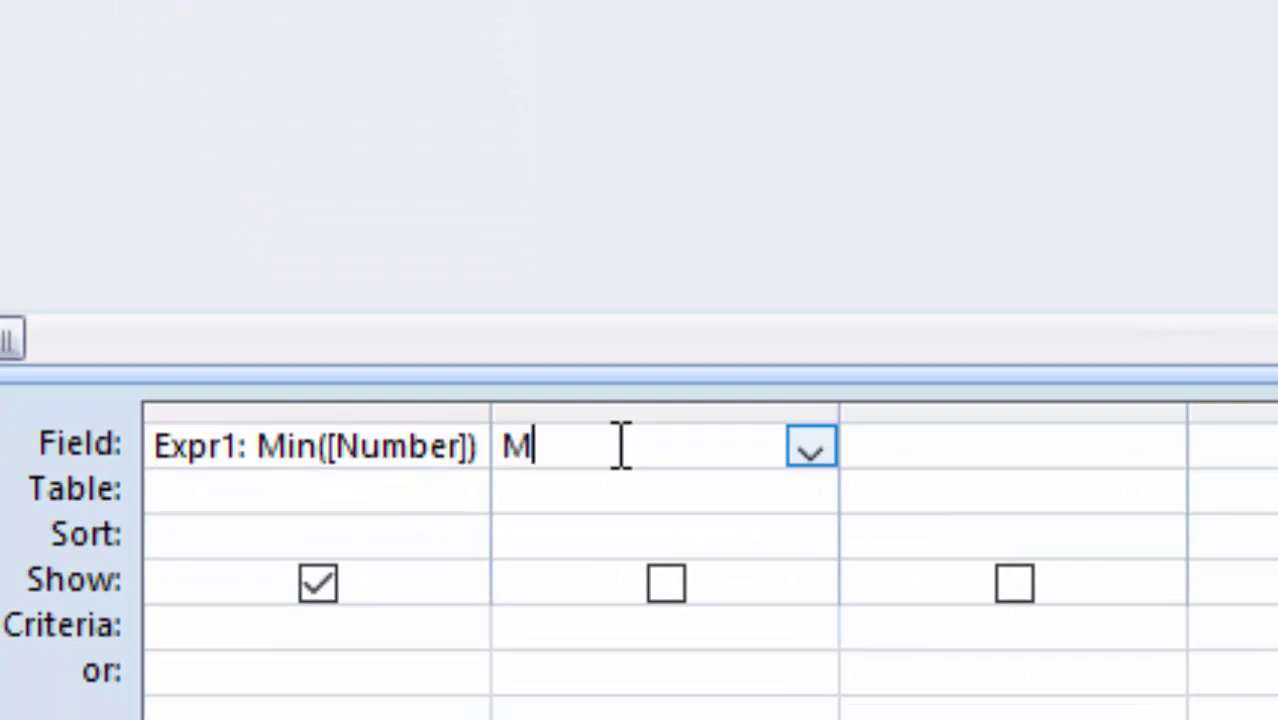
pyautogui.write('a')
pyautogui.press('BackSpace')
pyautogui.press('BackSpace')
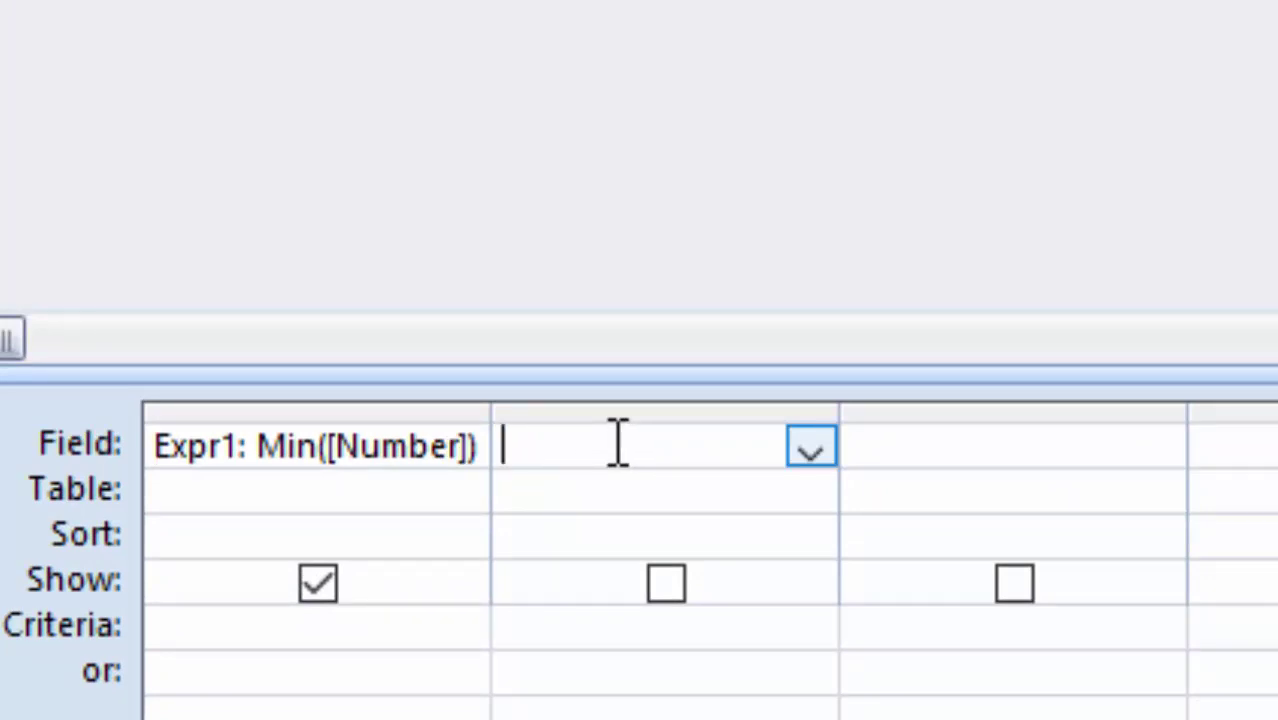
pyautogui.write('MaX(')
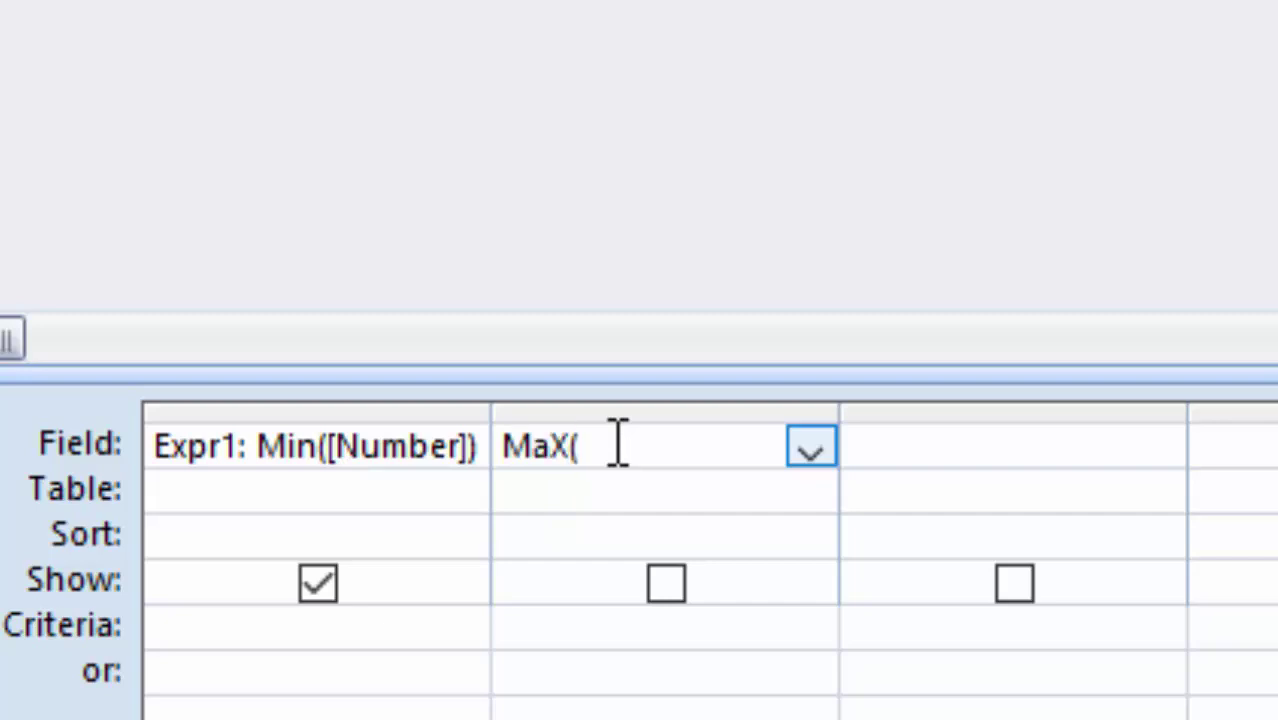
pyautogui.write('[')
pyautogui.write('nUMB')
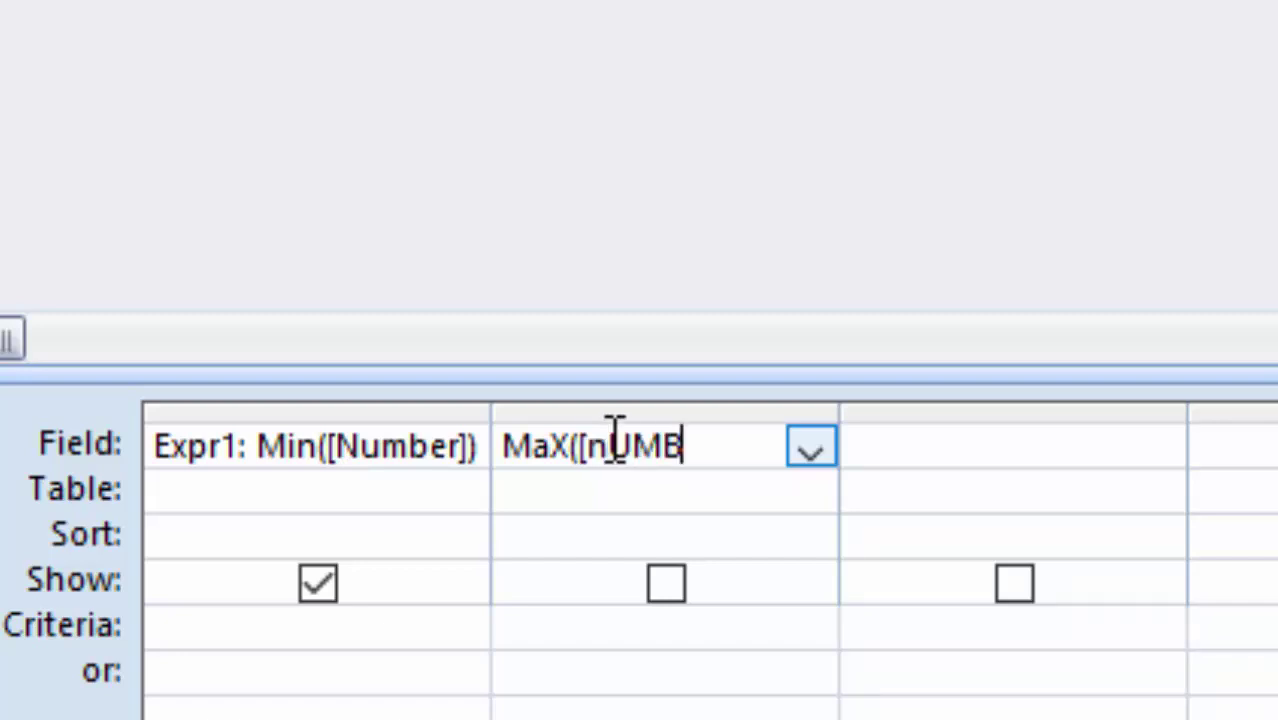
pyautogui.write('ER')
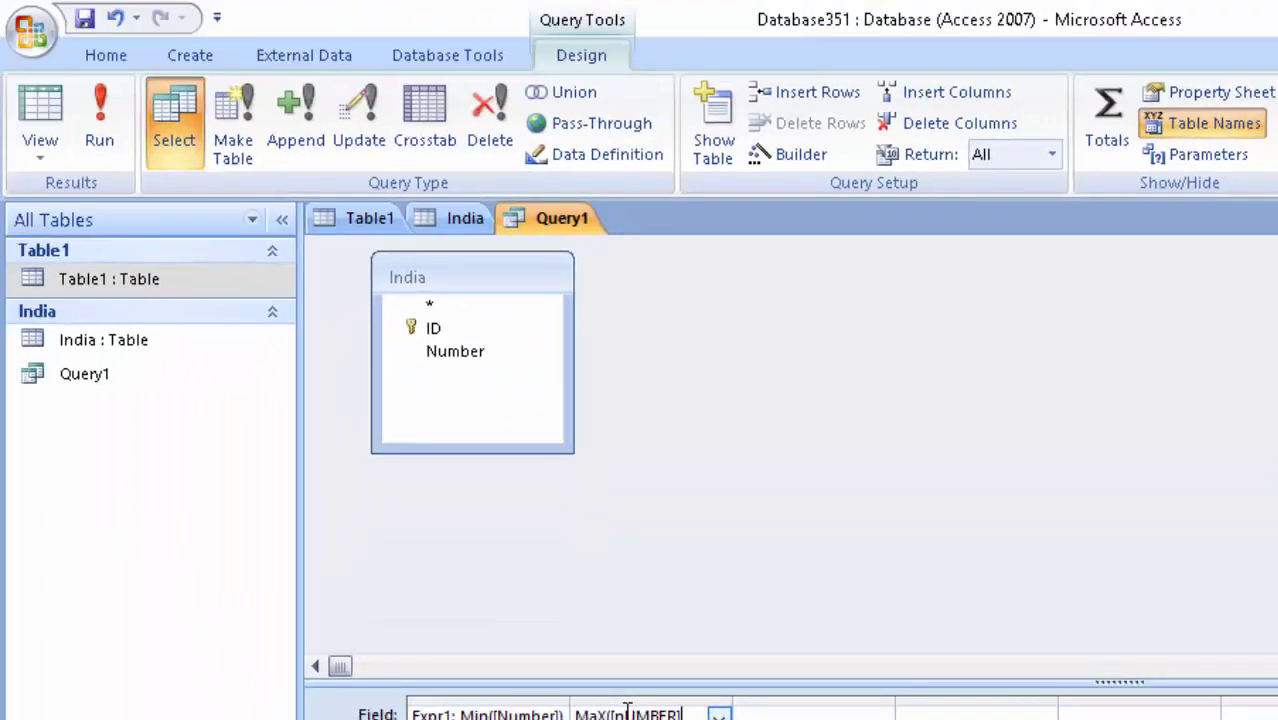
# - Run Query1, confirm 7677 is India's largest Number, and reopen Query1's results
pyautogui.click(96, 140)
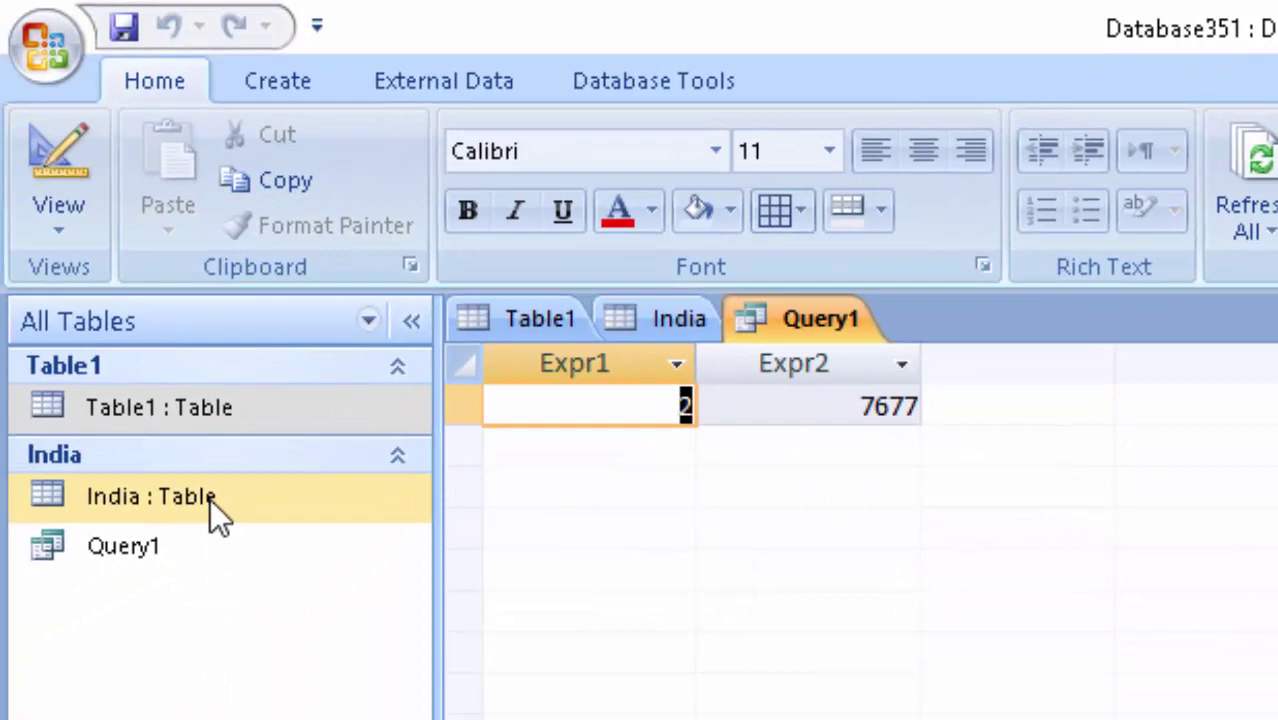
pyautogui.doubleClick(210, 498)
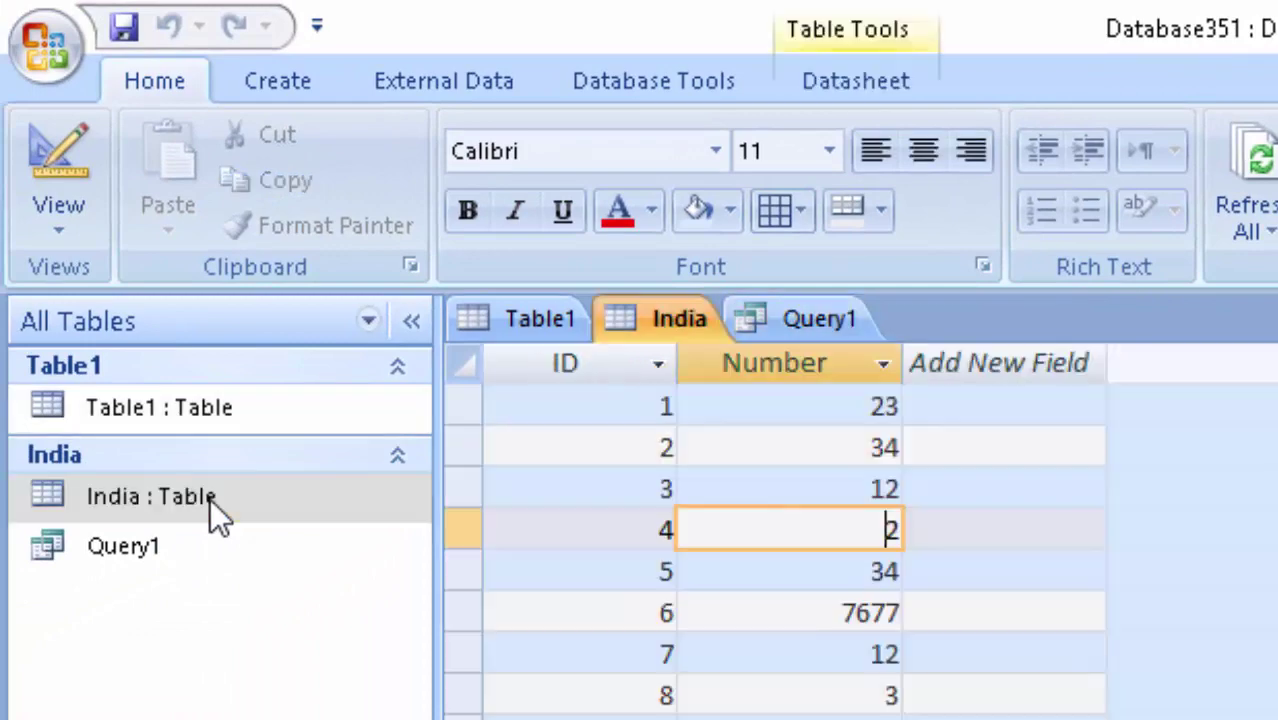
pyautogui.moveTo(822, 611); pyautogui.dragTo(901, 630)
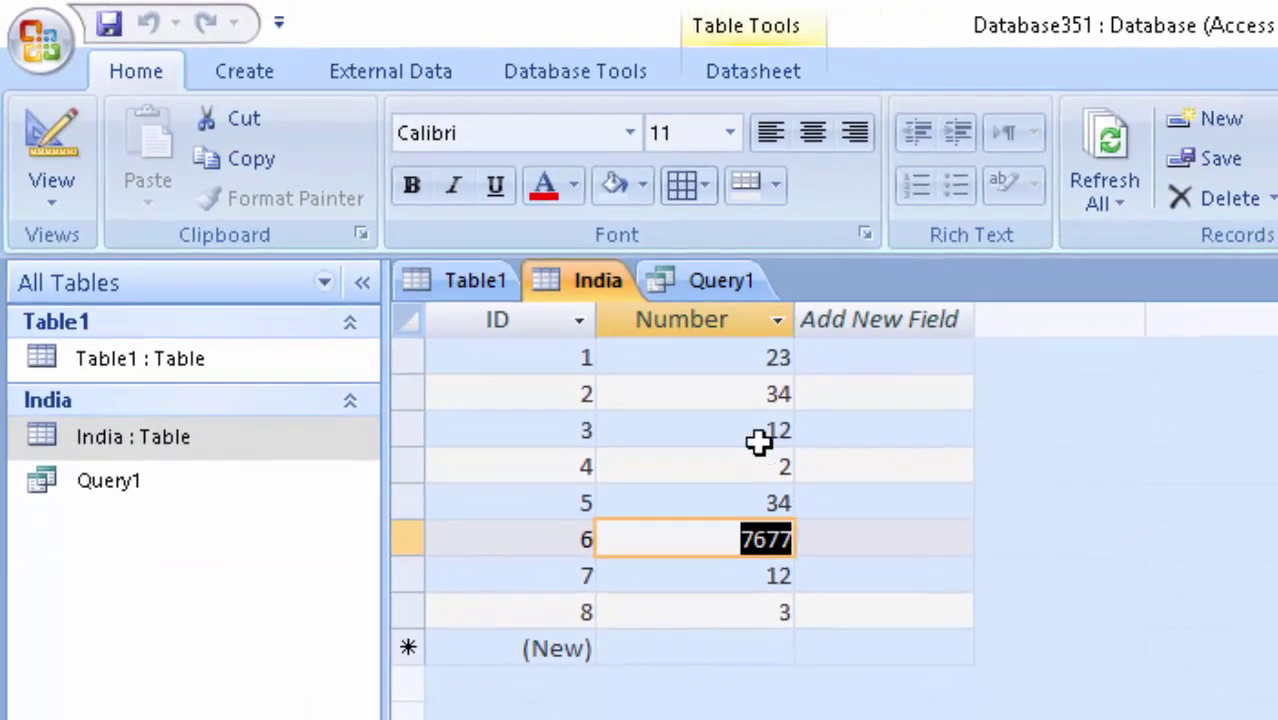
pyautogui.click(298, 486)
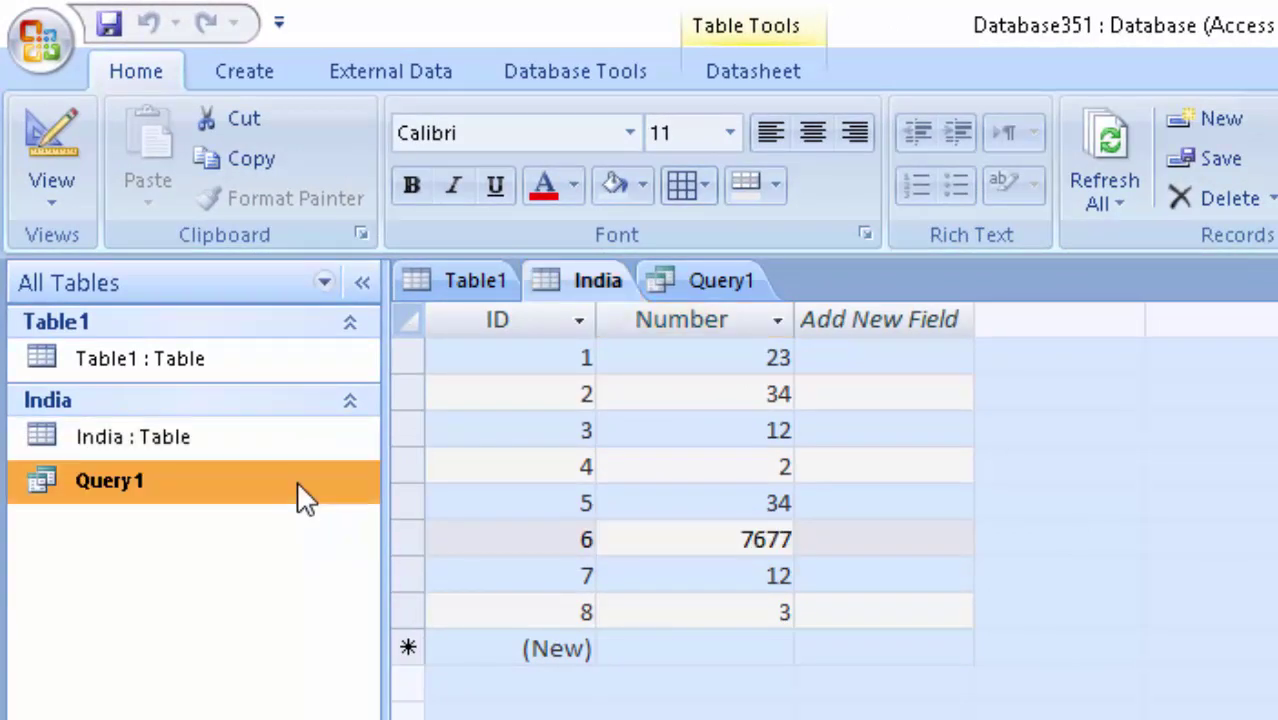
pyautogui.doubleClick(295, 480)
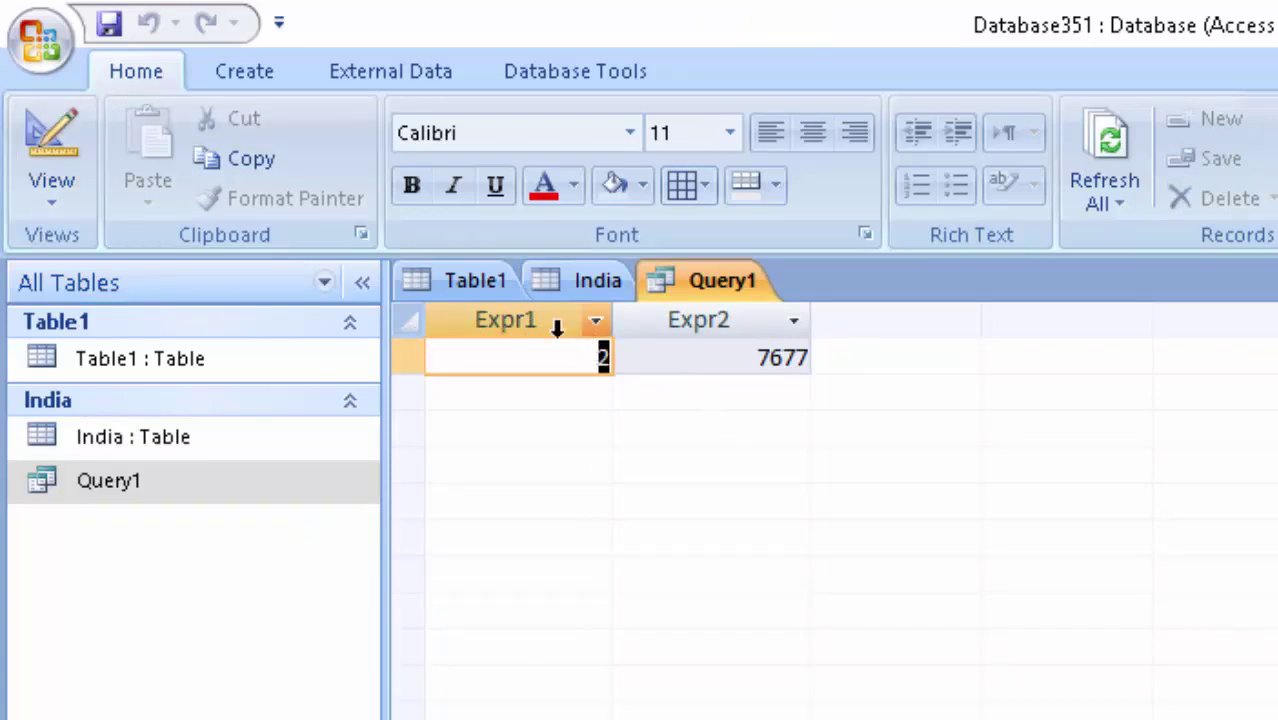
# - Switch Query1 to Design view and rename the Expr1 column to mIN
pyautogui.click(48, 205)
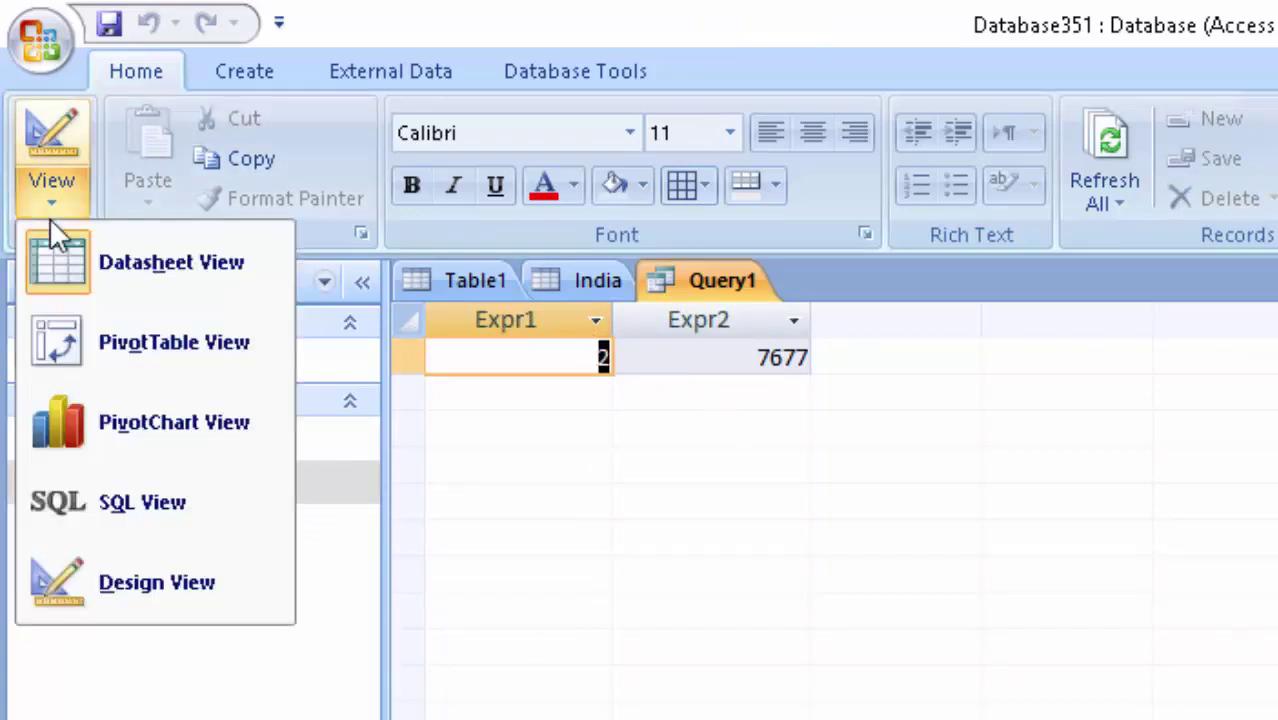
pyautogui.click(143, 585)
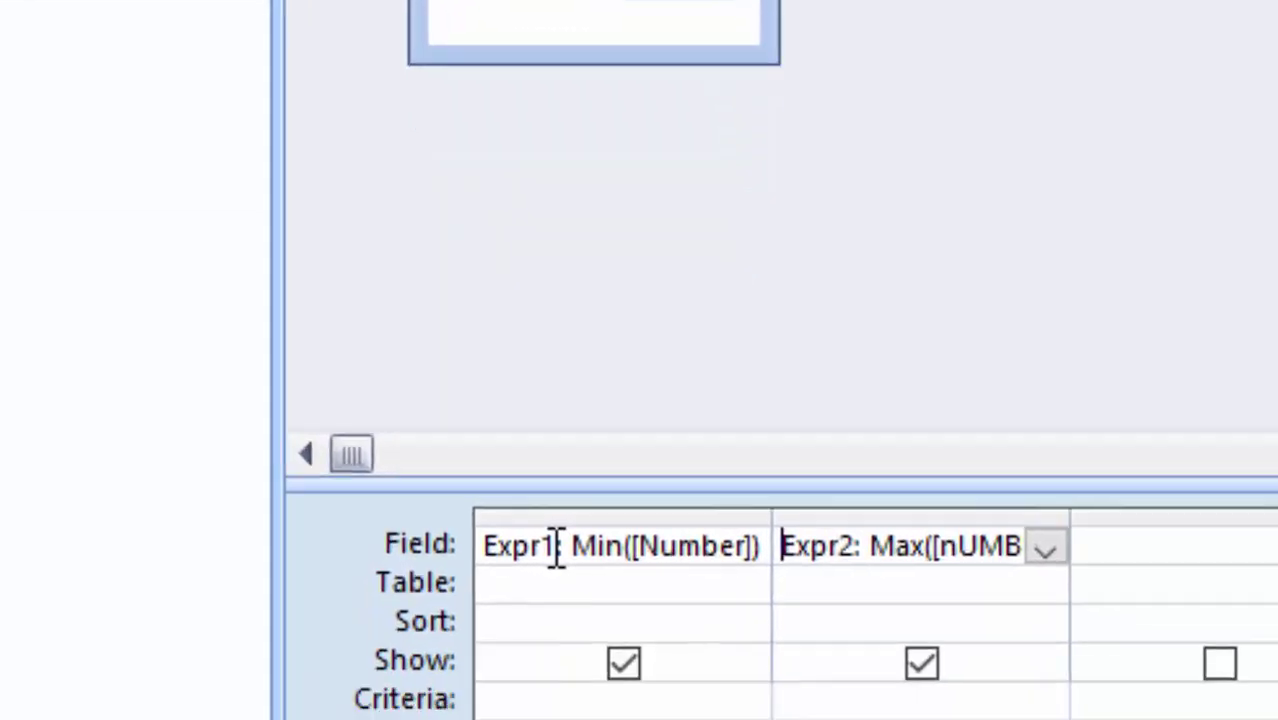
pyautogui.moveTo(549, 455); pyautogui.dragTo(400, 470)
pyautogui.hotkey('shift', 'End')
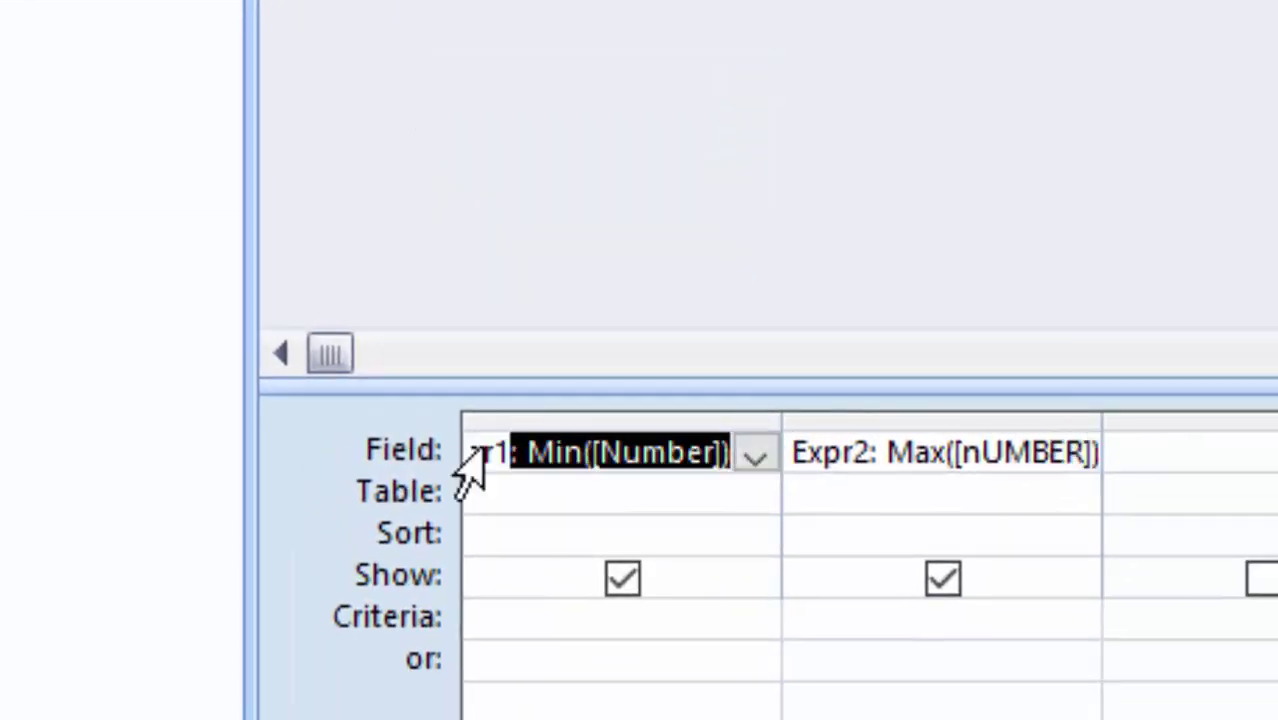
pyautogui.click(516, 456)
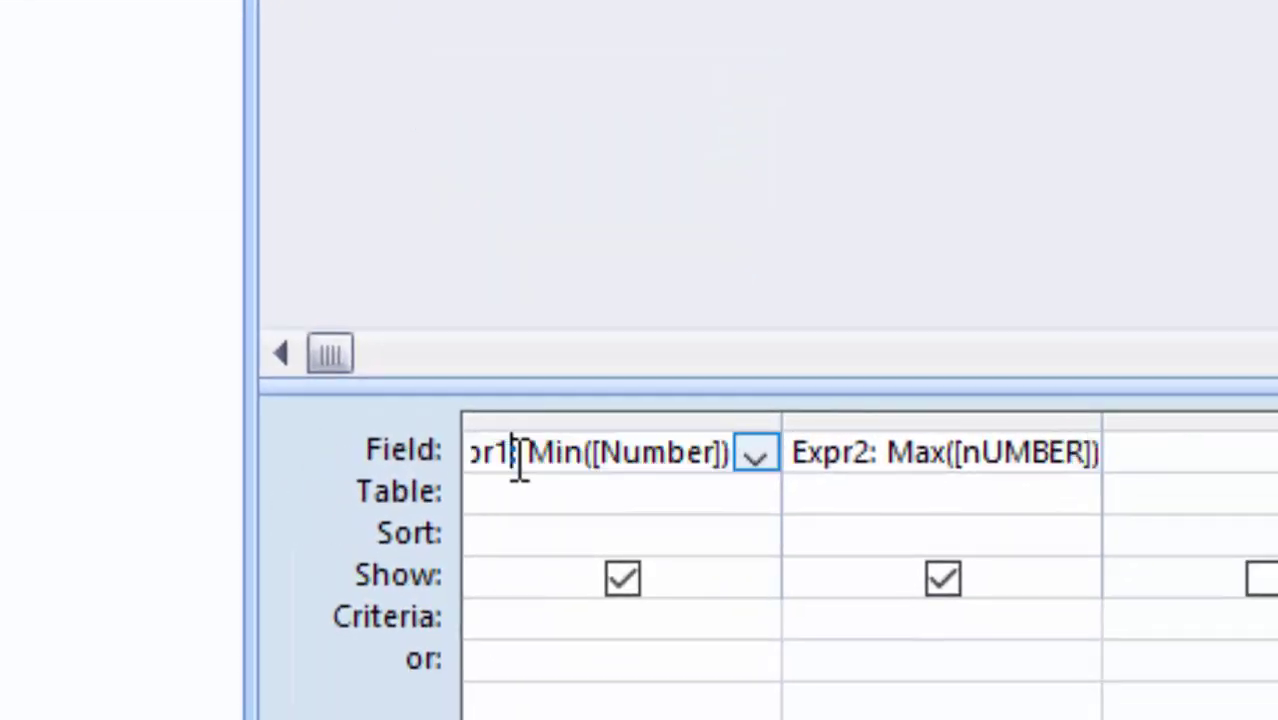
pyautogui.press('BackSpace')
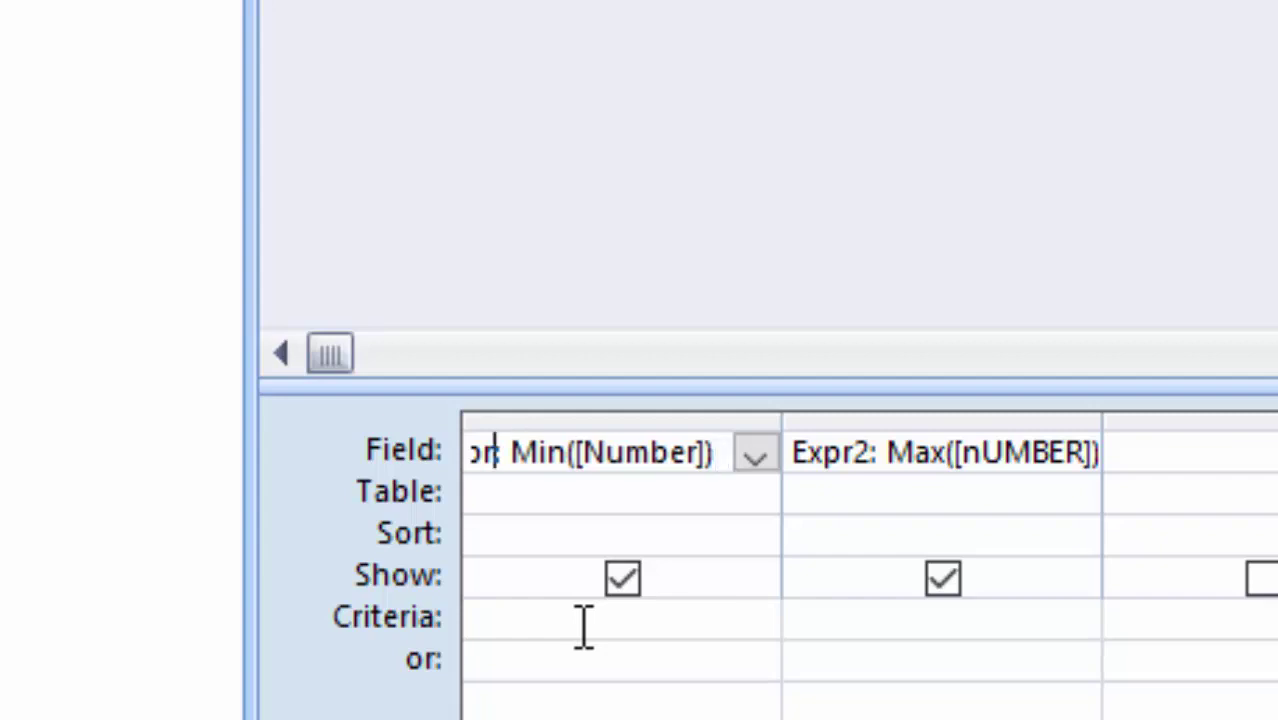
pyautogui.press('BackSpace')
pyautogui.press('BackSpace')
pyautogui.press('BackSpace')
pyautogui.press('BackSpace')
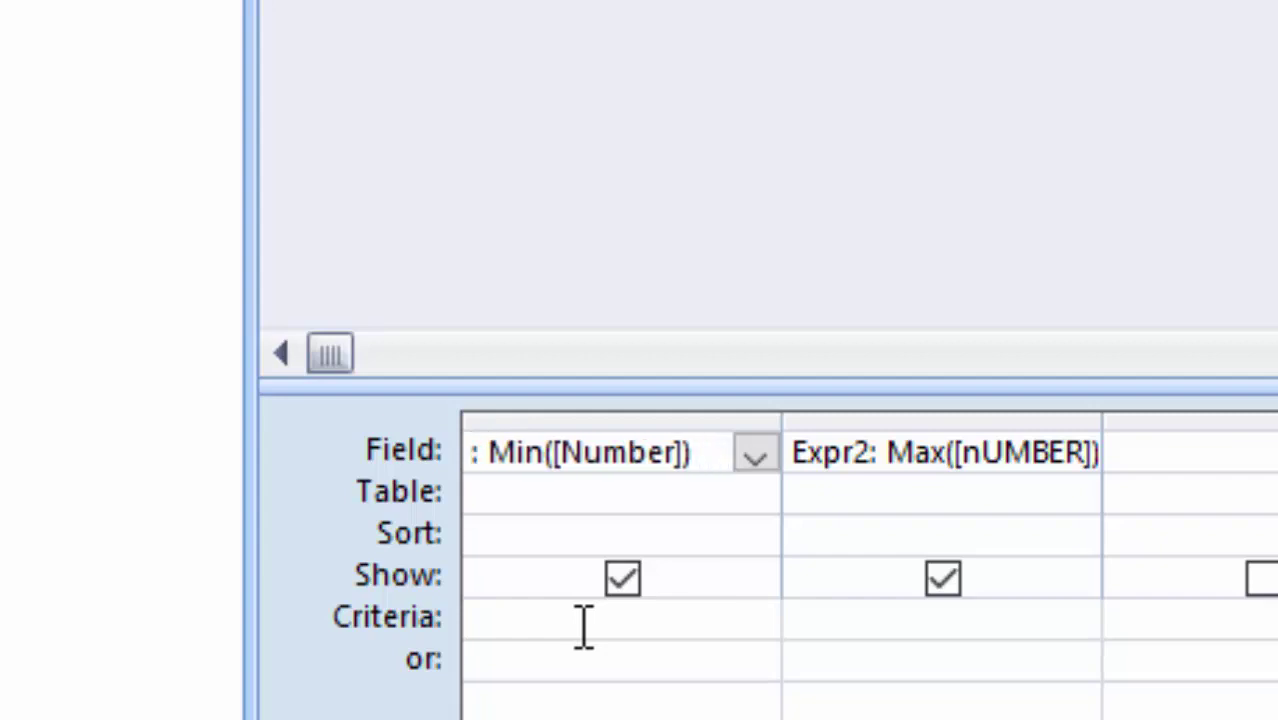
pyautogui.write('mIN')
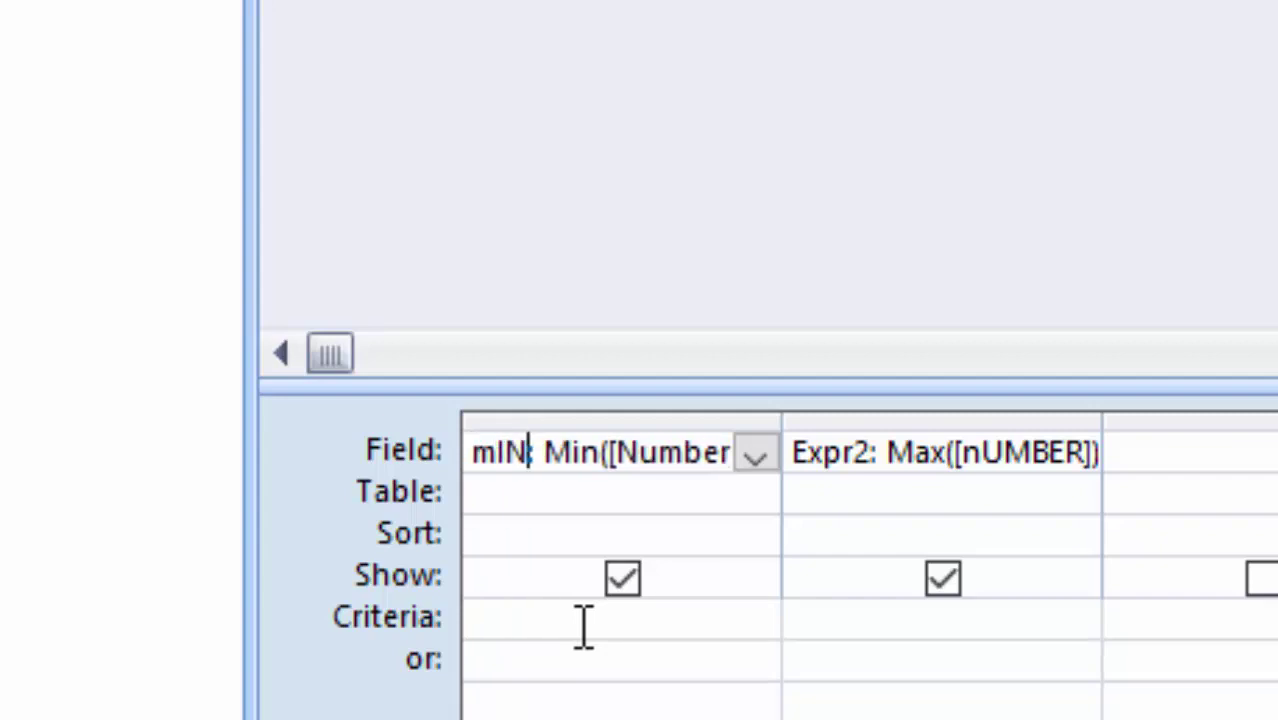
# - Rename the Expr2 maximum column to mAX
pyautogui.click(877, 458)
pyautogui.press('BackSpace')
pyautogui.press('BackSpace')
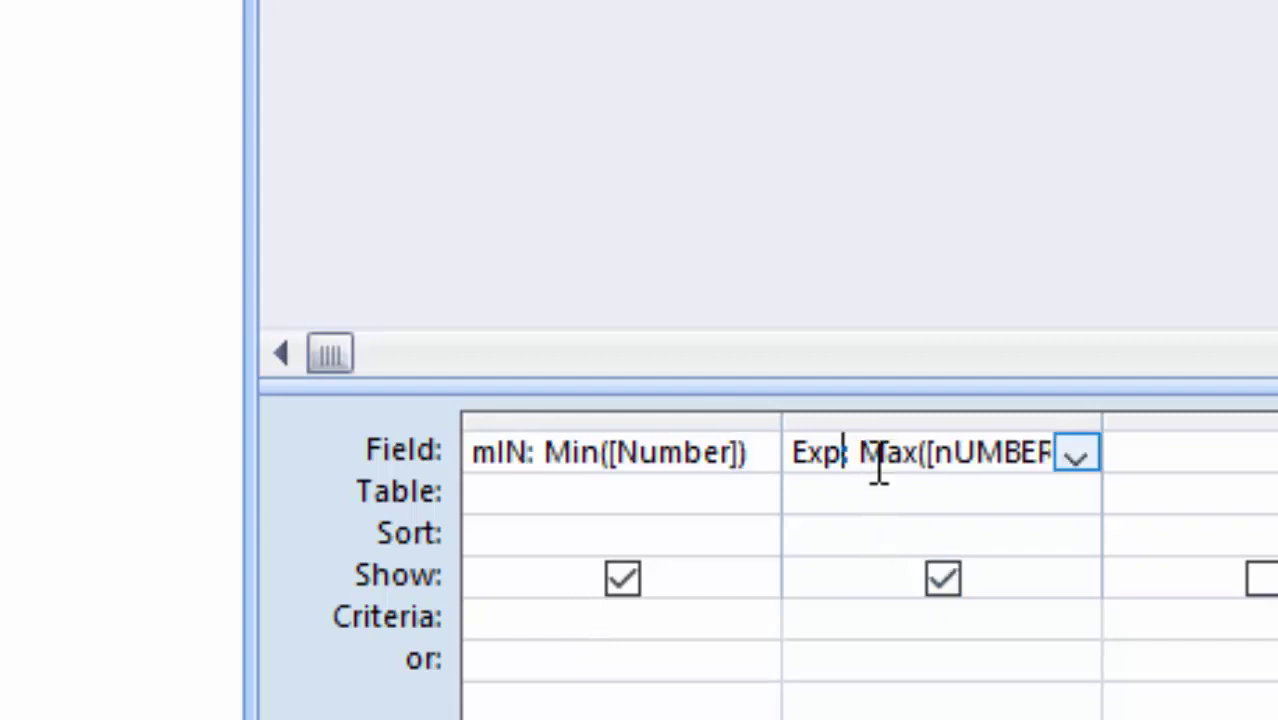
pyautogui.press('BackSpace')
pyautogui.press('BackSpace')
pyautogui.press('BackSpace')
pyautogui.write('m')
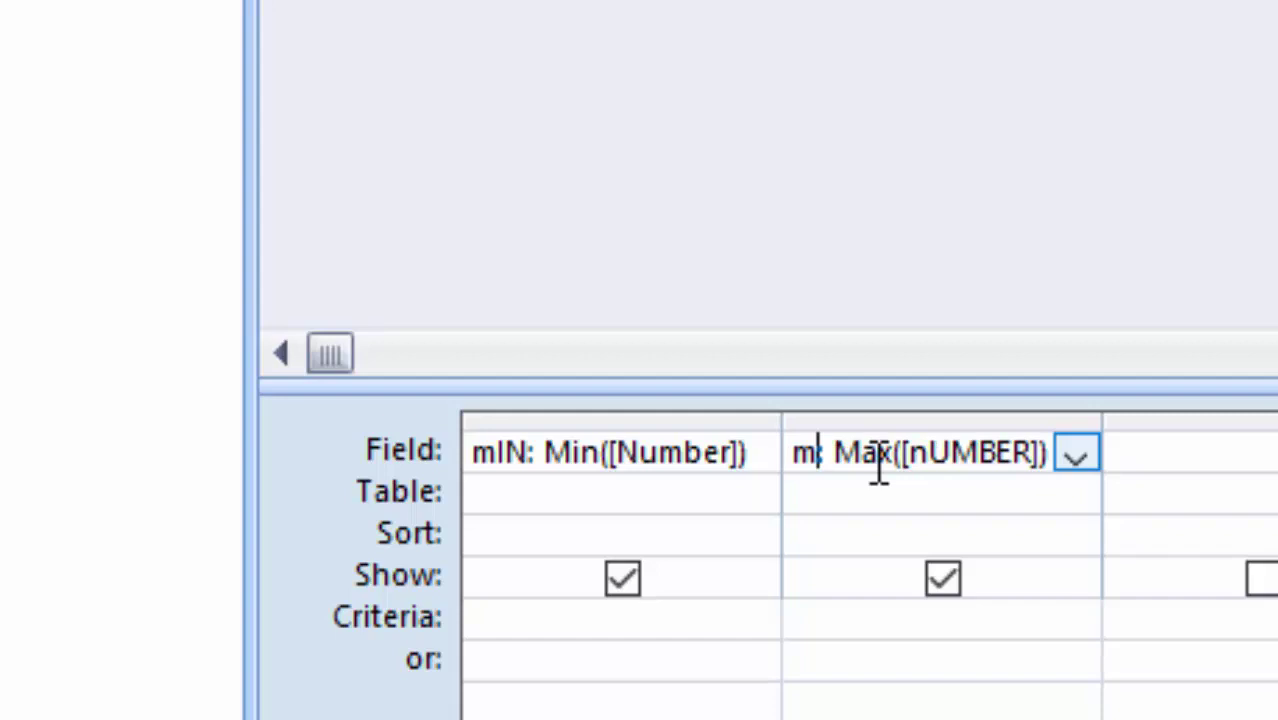
pyautogui.write('AX')
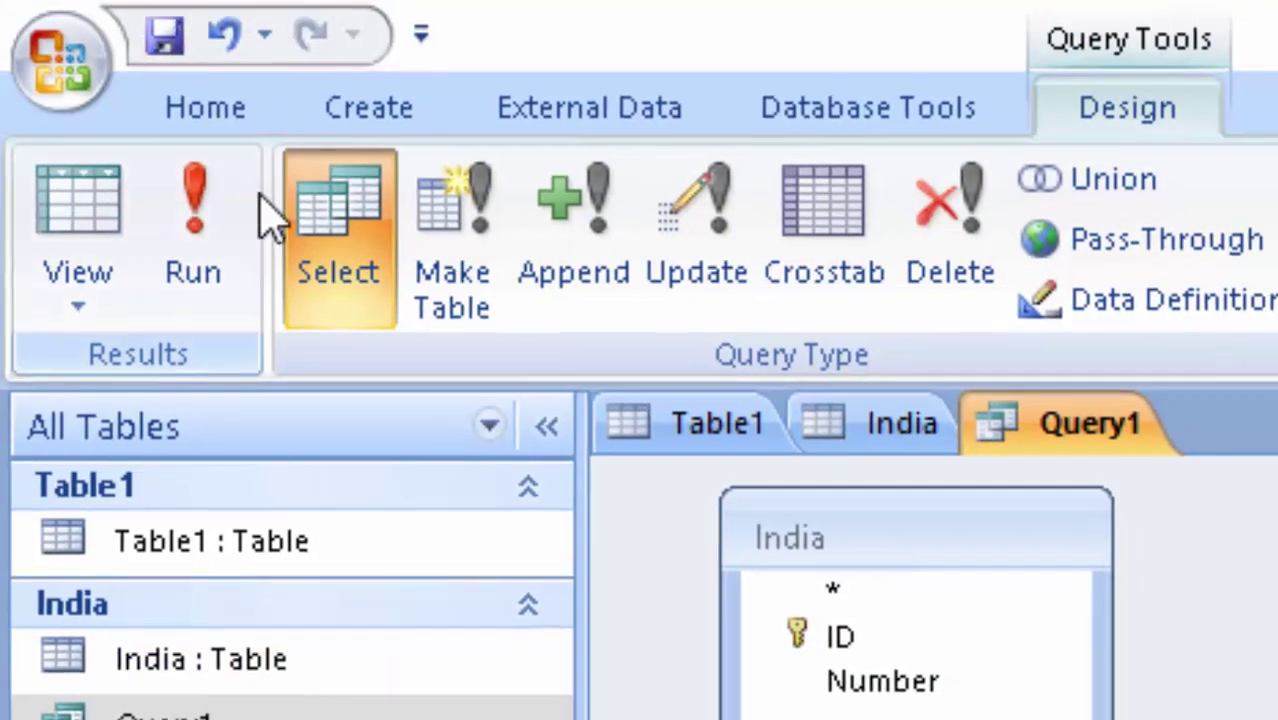
# - Run Query1 to display 2 under mIN and 7677 under mAX
pyautogui.click(193, 215)
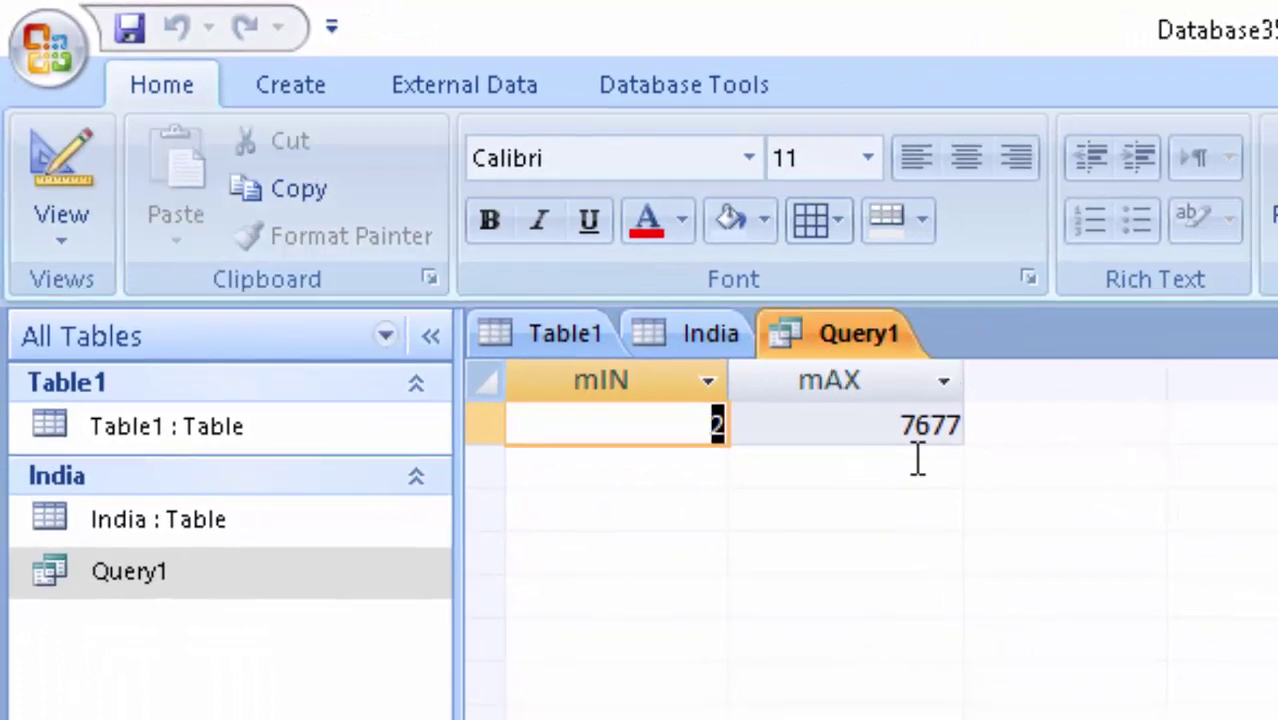